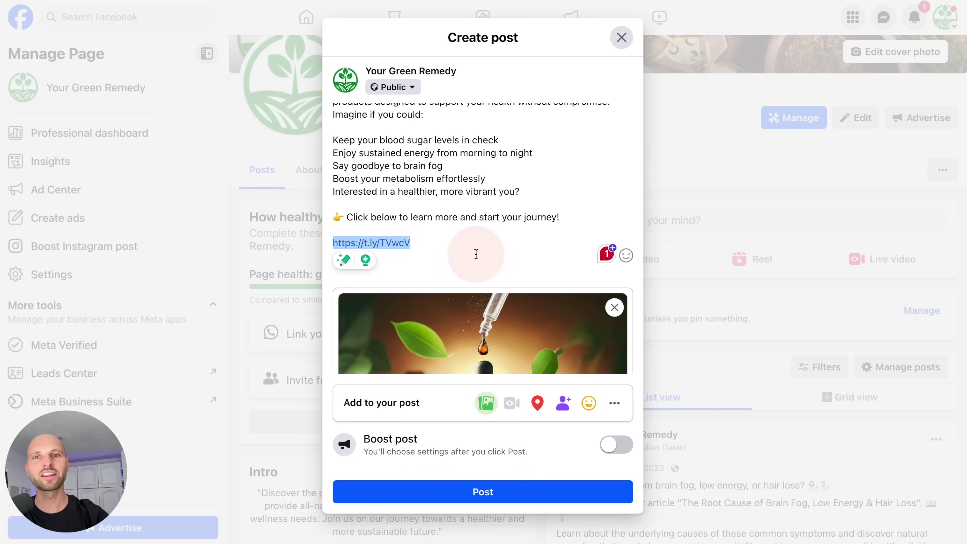
- Review the drafted post's text and image and try to publish it with the shortened t.ly link
scroll(476, 253, down, 2)
click(449, 197)
scroll(449, 198, down, 4)
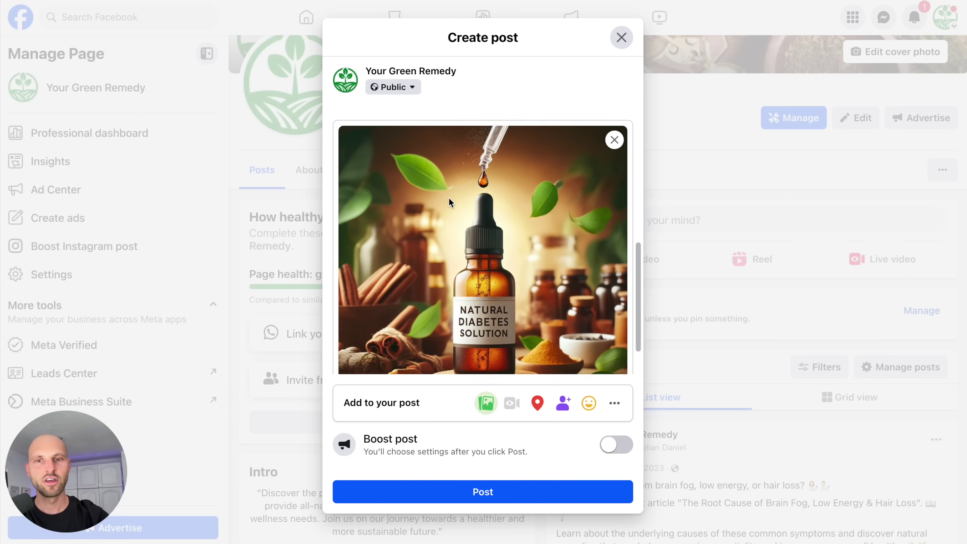
click(493, 492)
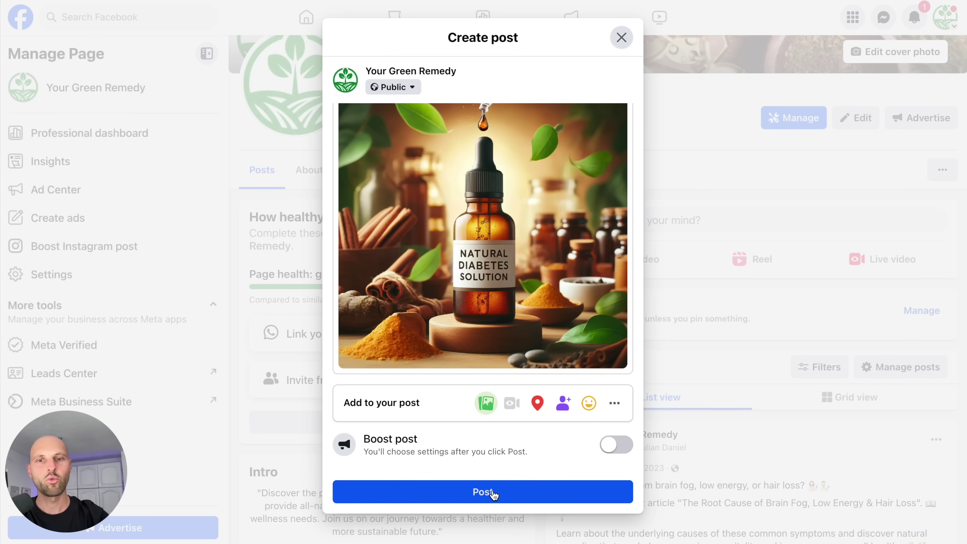
click(481, 498)
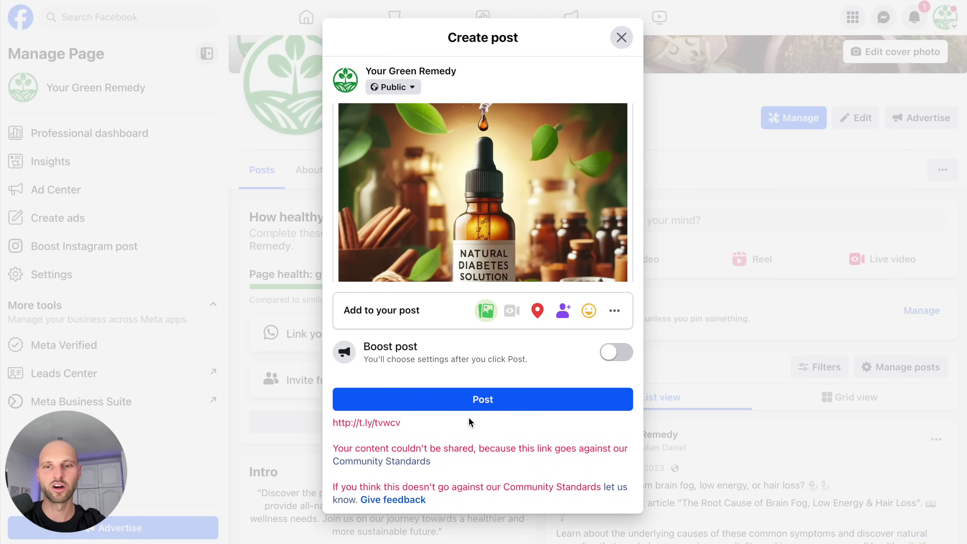
scroll(478, 355, up, 1)
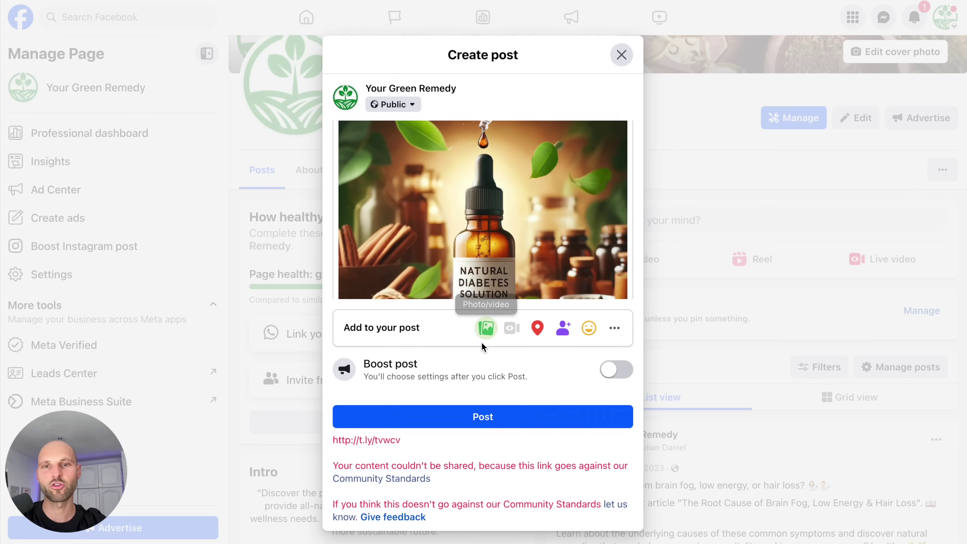
scroll(491, 247, up, 3)
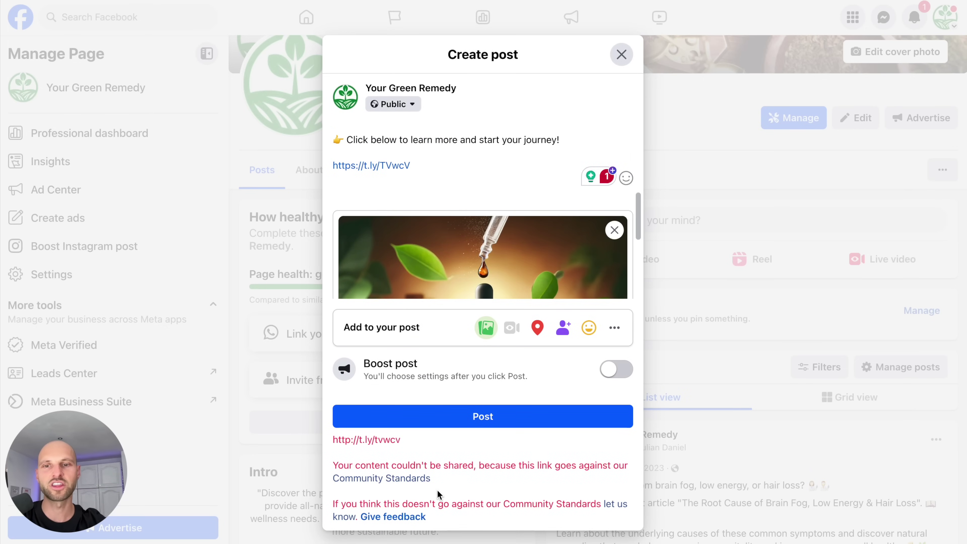
drag(434, 165, 317, 164)
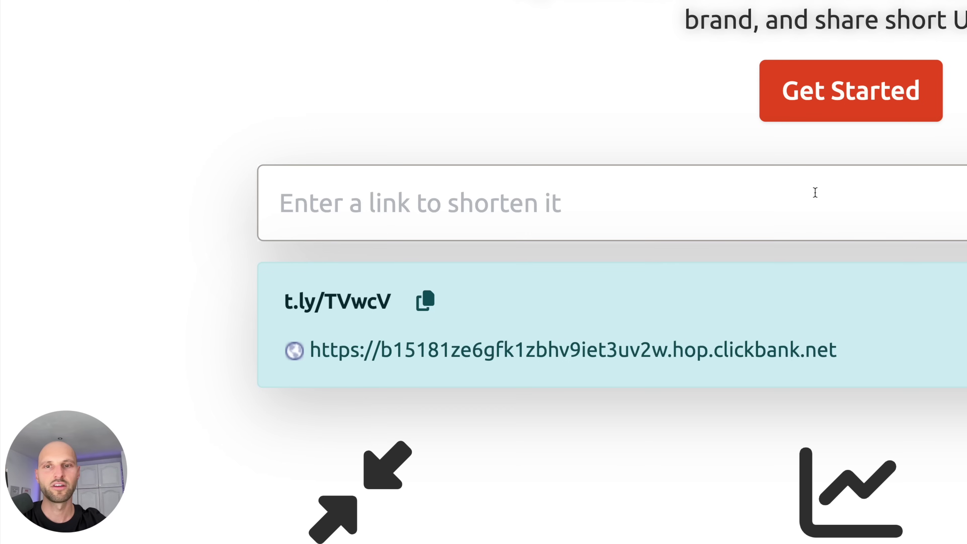
triple_click(625, 347)
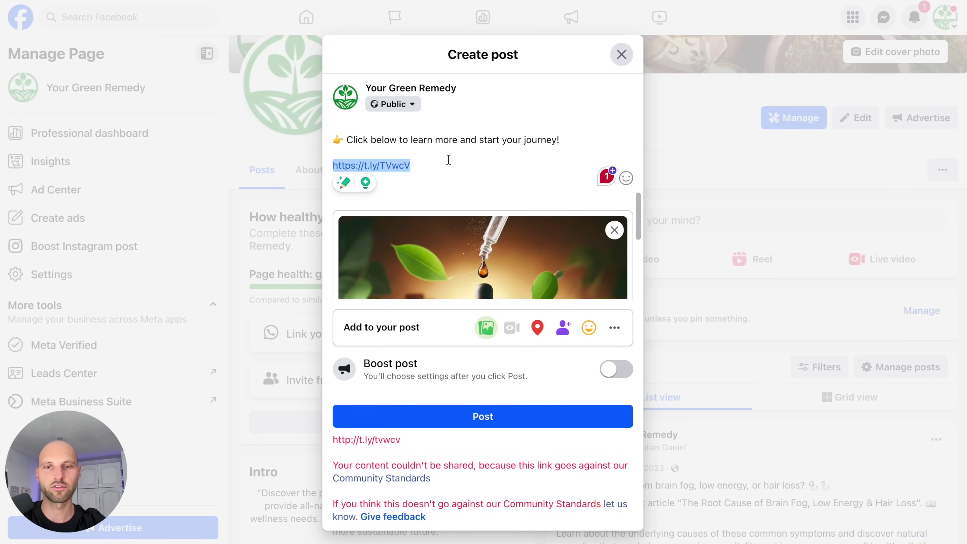
text(https://b15181ze6gfk1zbhv9iet3uv2w.hop.clickbank.net)
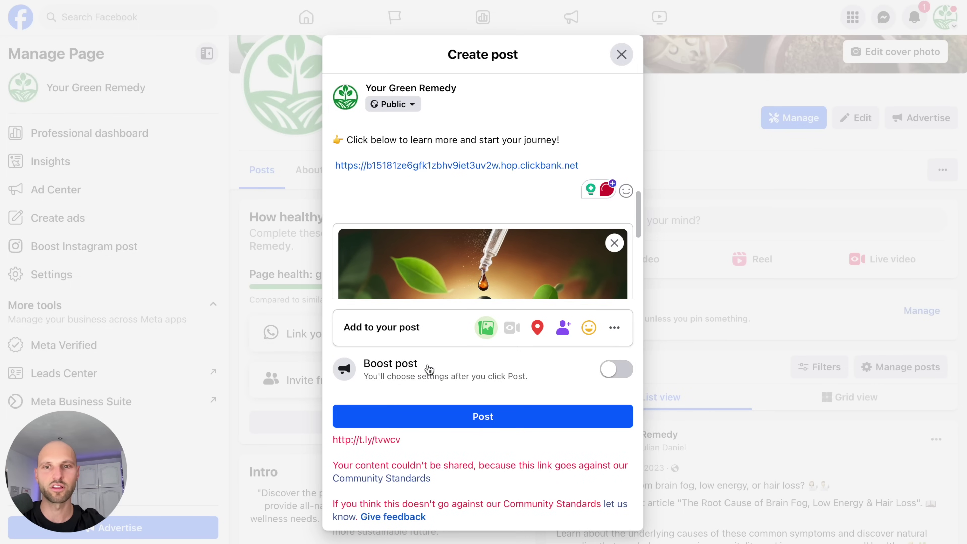
click(452, 417)
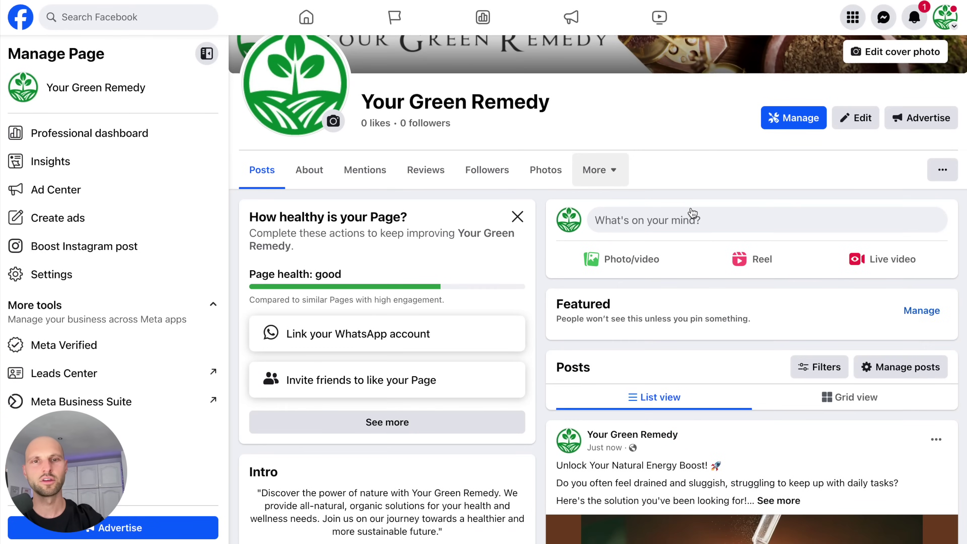
- Find the newly published post on the page and expand its full text
scroll(692, 209, down, 10)
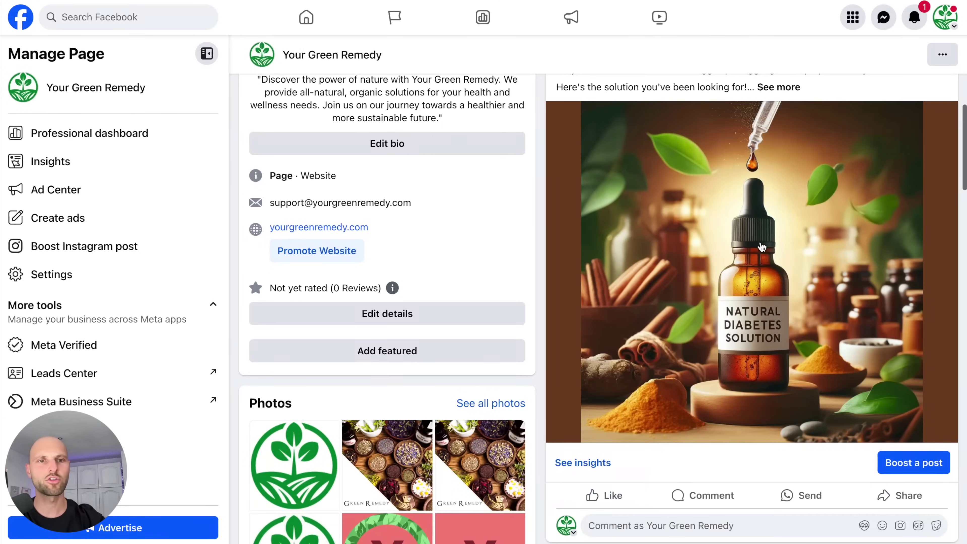
scroll(765, 248, up, 3)
click(778, 211)
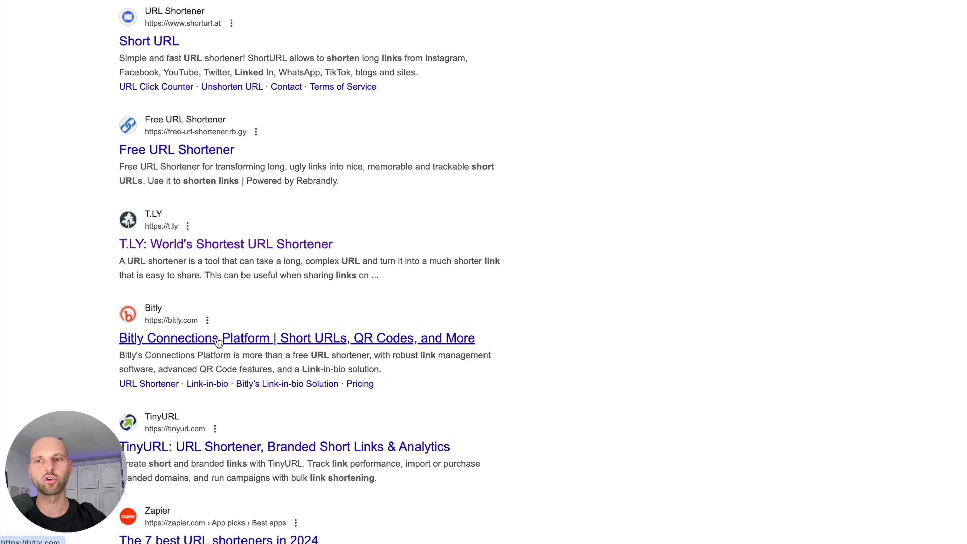
- Look through the Google results for other link shorteners and start a search with "google sh"
scroll(227, 340, down, 3)
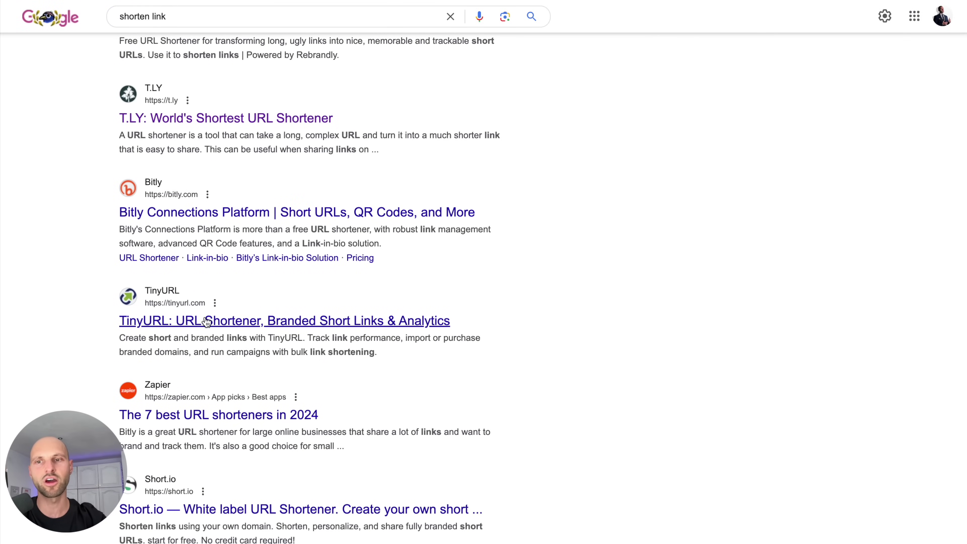
scroll(496, 319, up, 10)
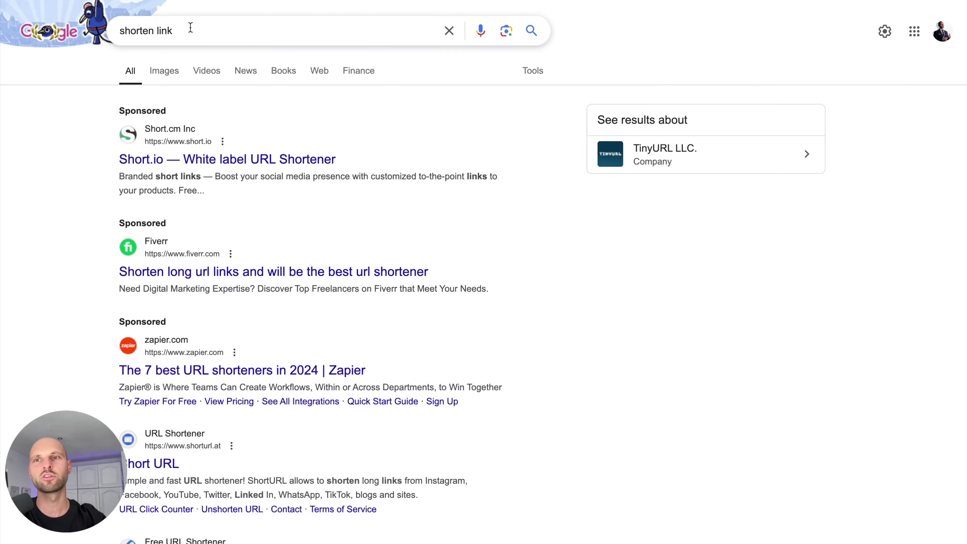
click(192, 30)
text(google sh)
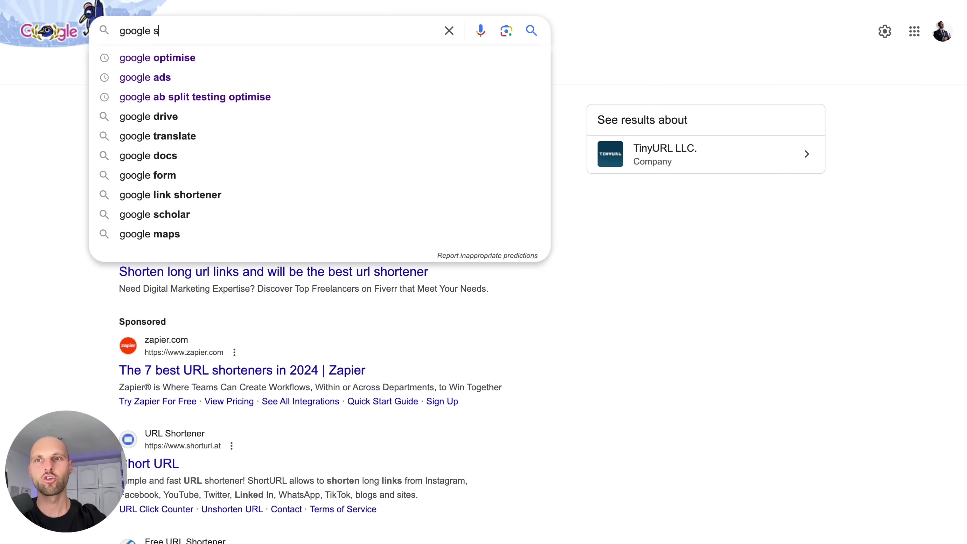
click(159, 77)
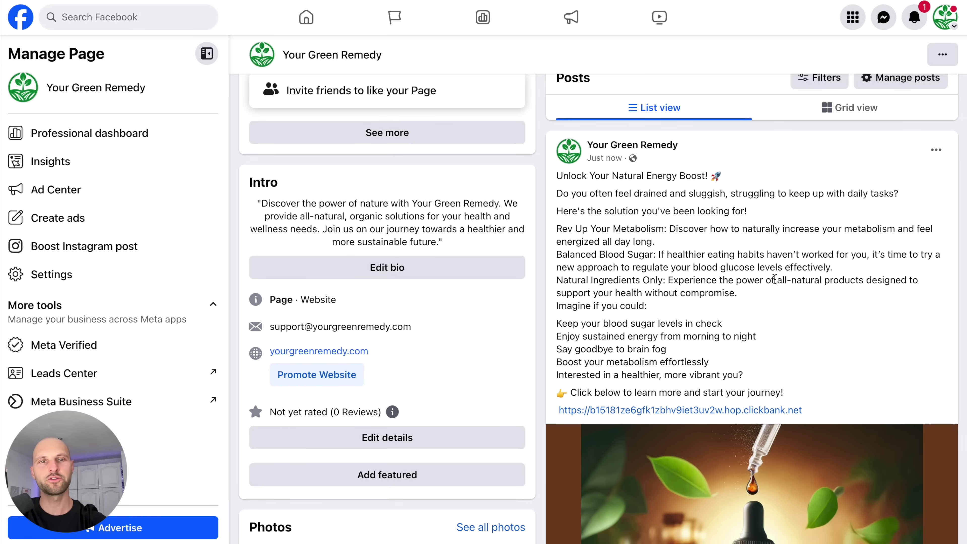
- Check the published post's text, link and image, and open the boost setup for it
scroll(800, 404, down, 2)
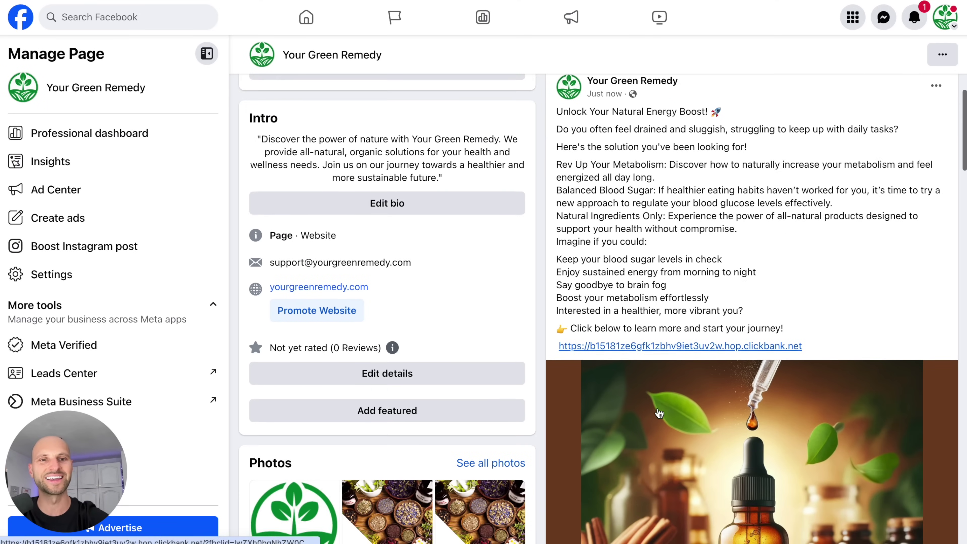
scroll(820, 334, down, 4)
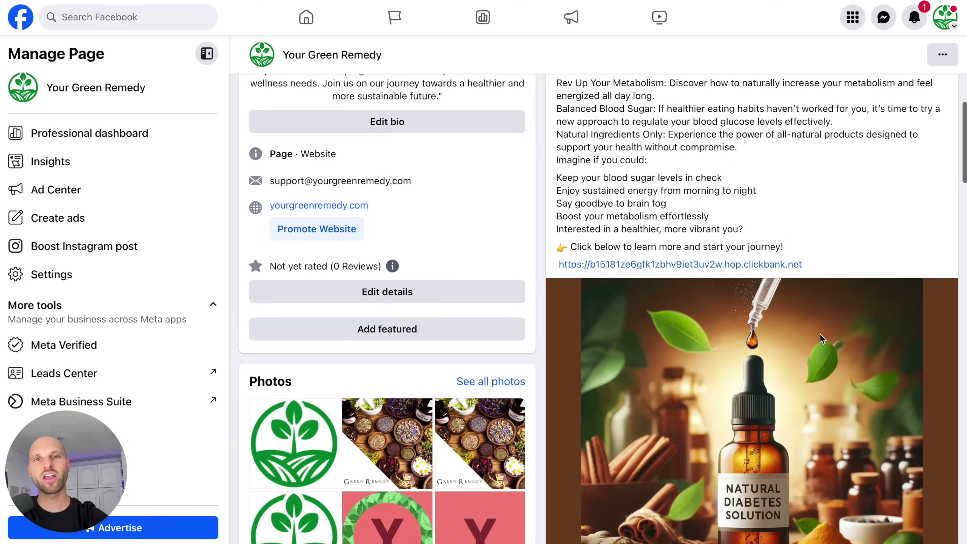
scroll(909, 381, up, 3)
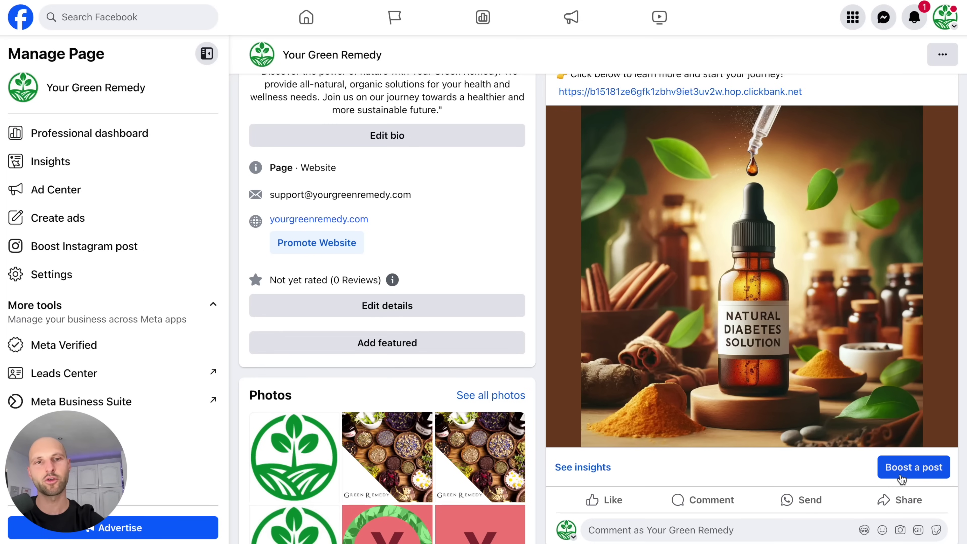
scroll(901, 480, up, 3)
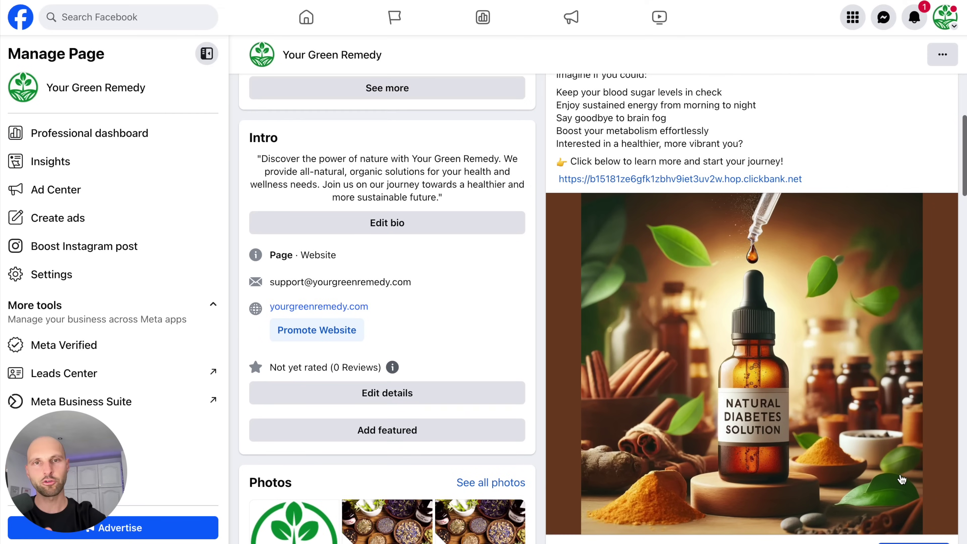
scroll(902, 480, down, 4)
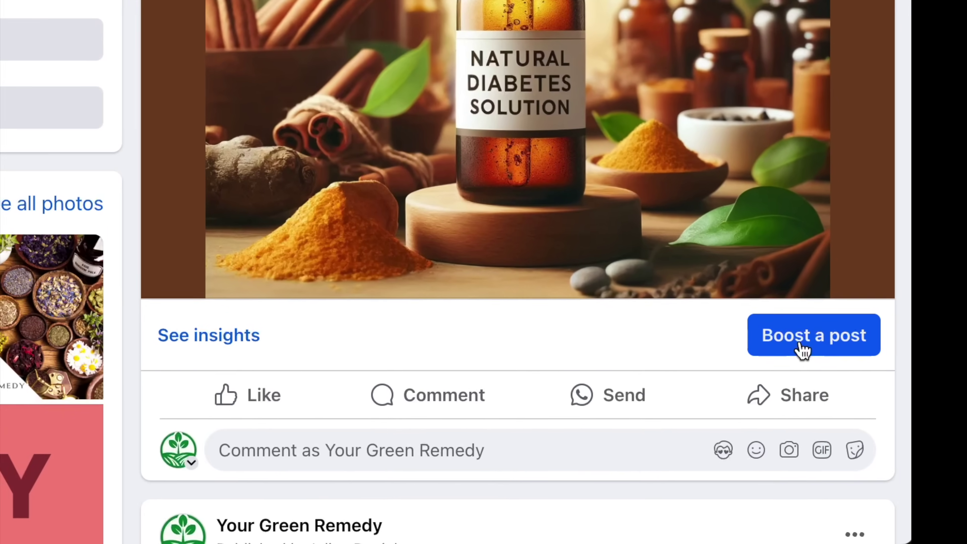
click(857, 398)
- Examine the boosted ad's preview, including its text, link and image, and compare it with the ClickBank tracking link
scroll(694, 162, down, 3)
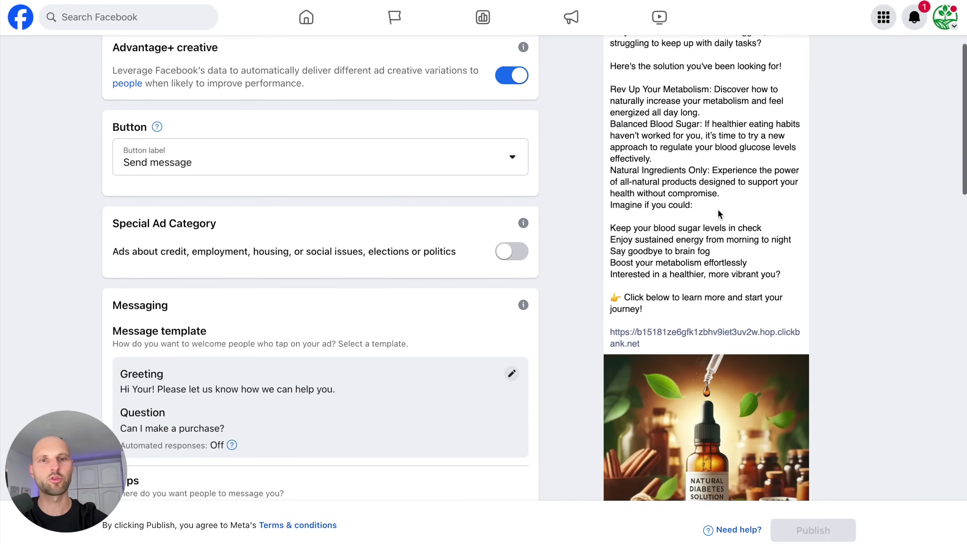
scroll(693, 145, up, 3)
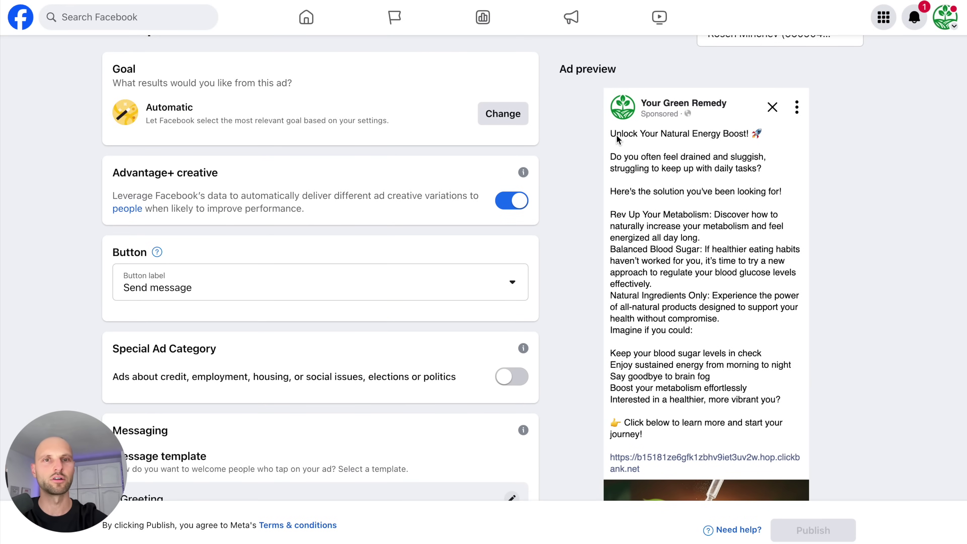
scroll(703, 141, down, 8)
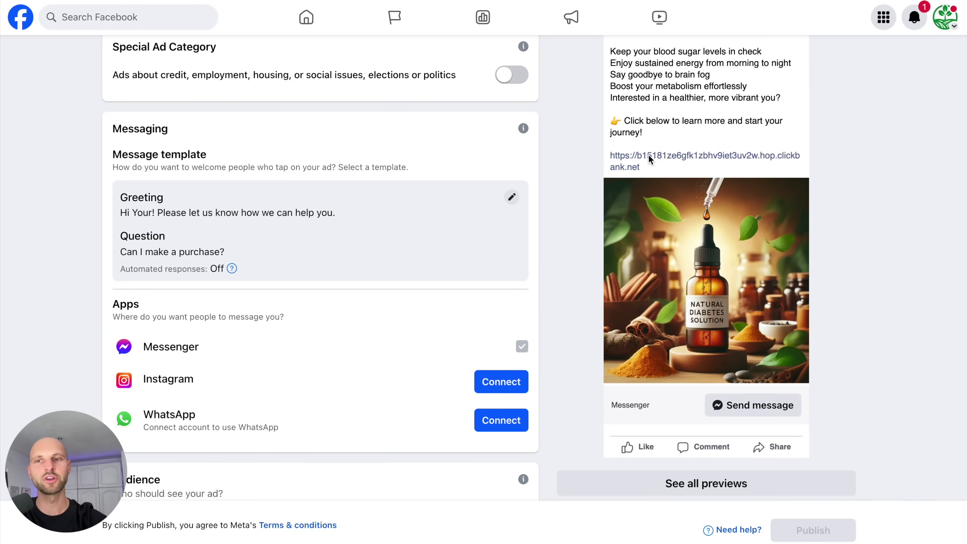
scroll(709, 266, up, 1)
scroll(709, 265, up, 6)
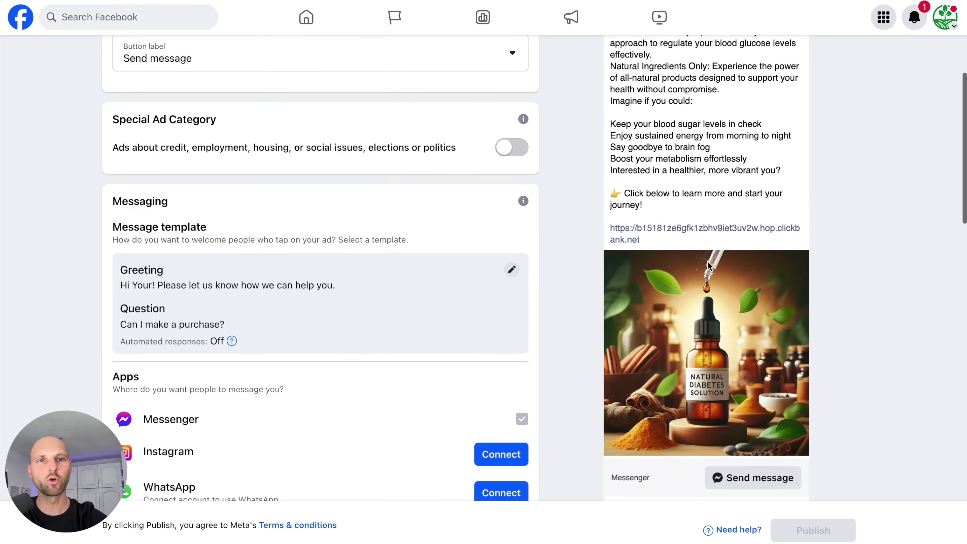
scroll(710, 266, up, 3)
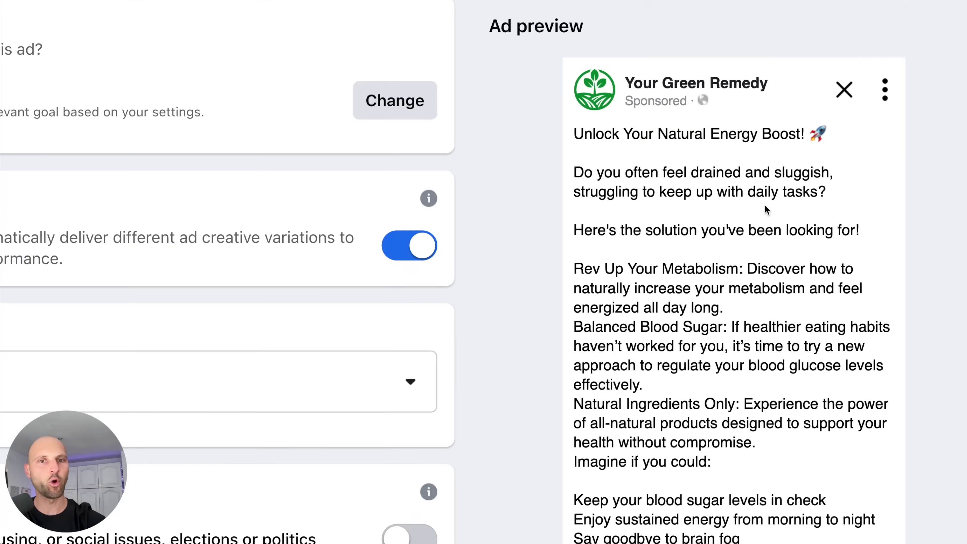
scroll(765, 205, down, 10)
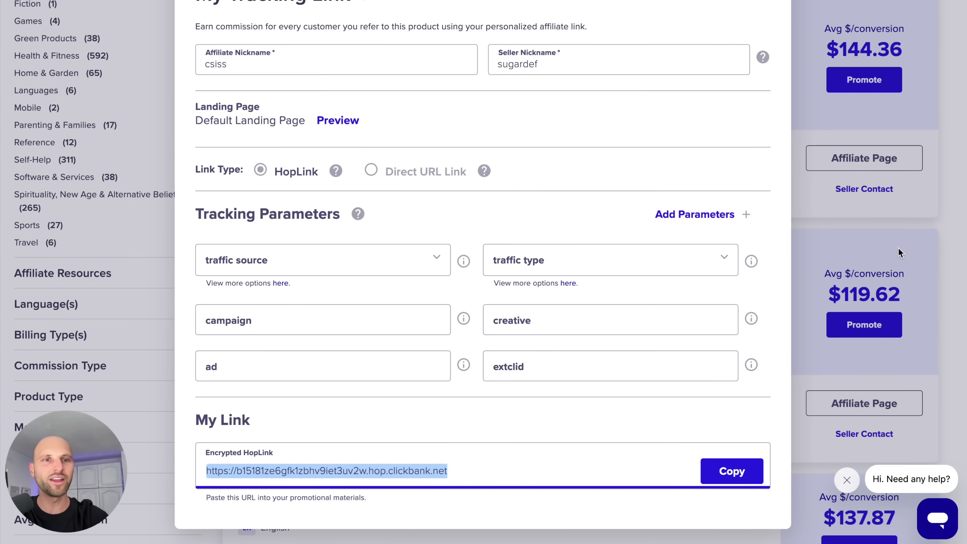
click(900, 252)
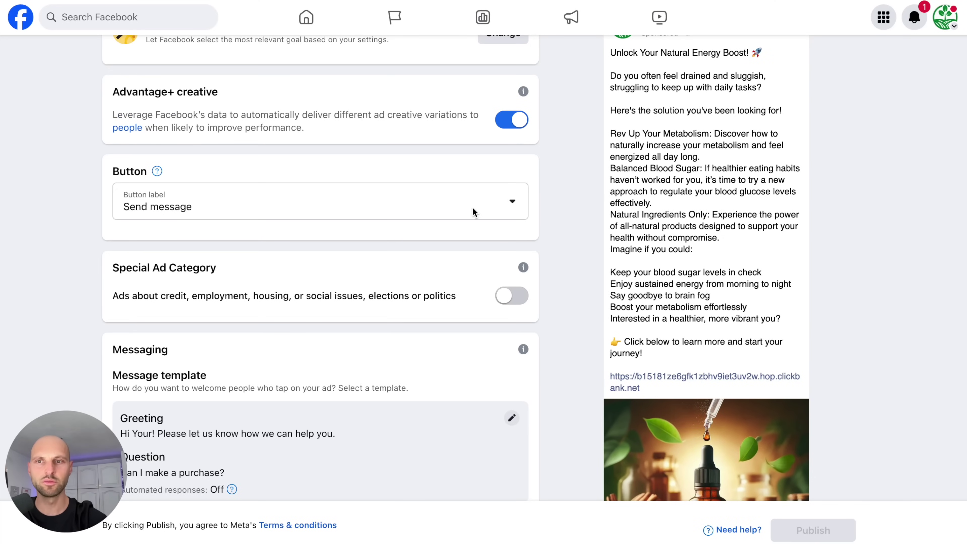
- Open the boosted post's audience details for editing and remove Bulgaria from the targeted locations
scroll(329, 316, up, 3)
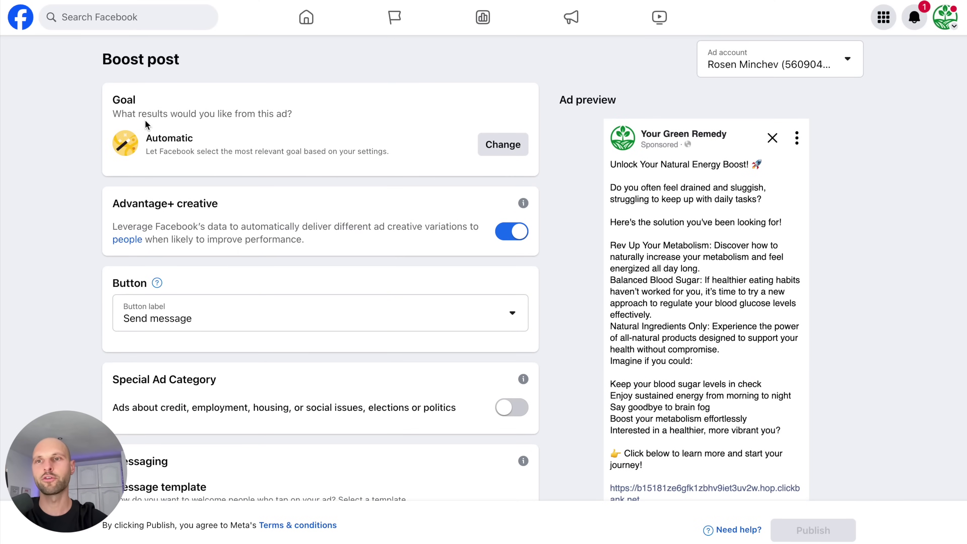
scroll(162, 190, down, 3)
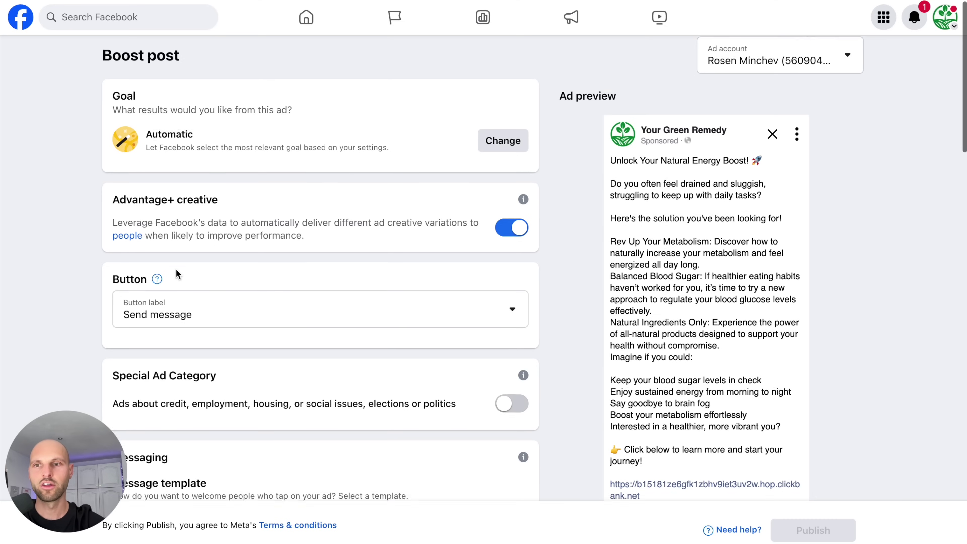
scroll(176, 274, down, 8)
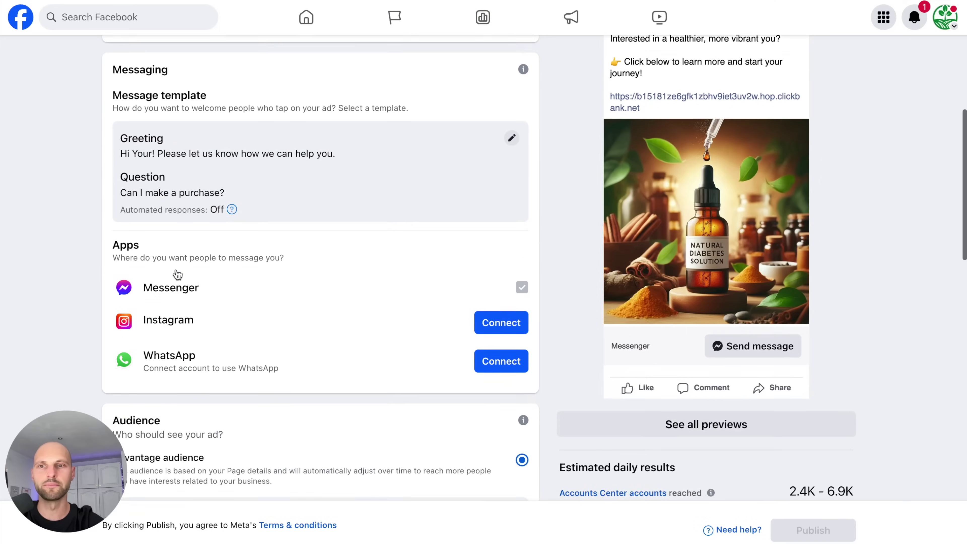
scroll(176, 273, down, 2)
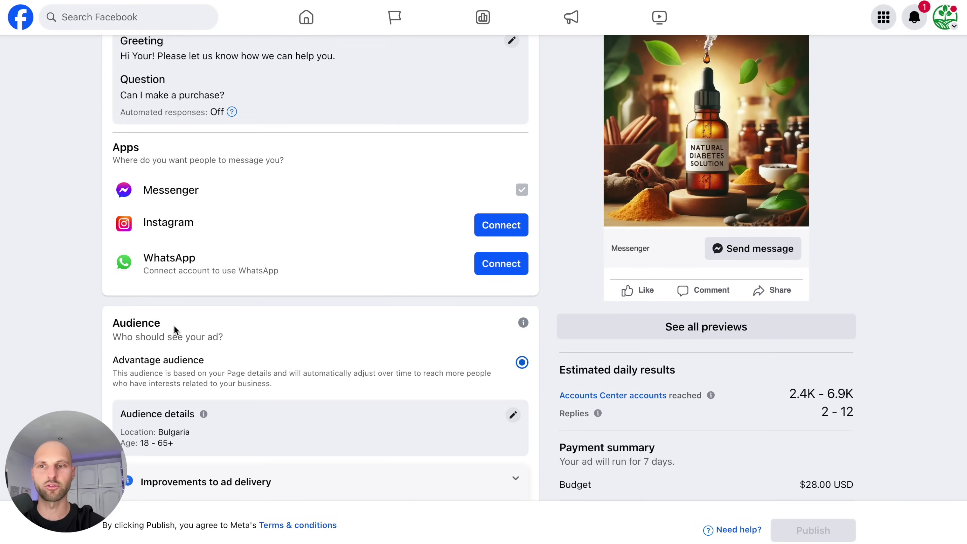
scroll(175, 330, down, 2)
scroll(176, 330, down, 1)
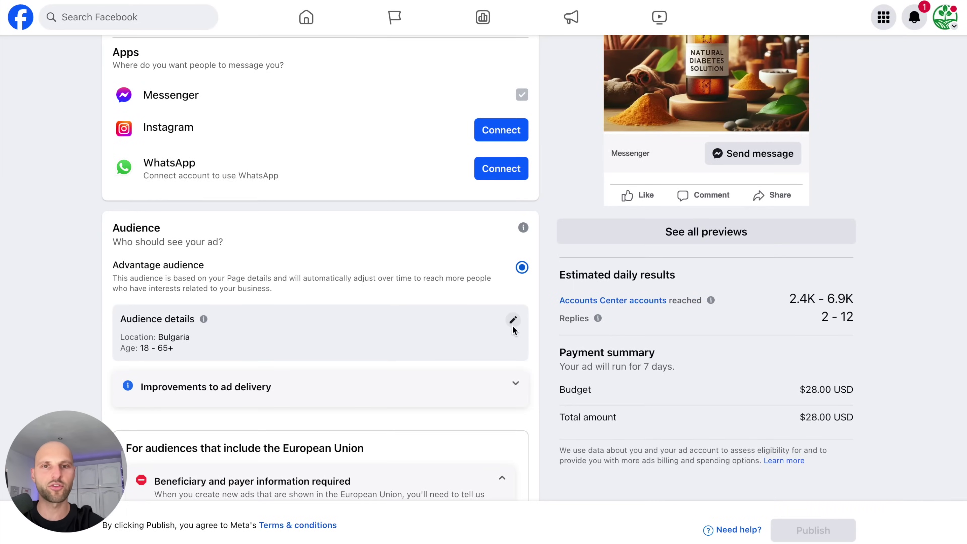
click(513, 321)
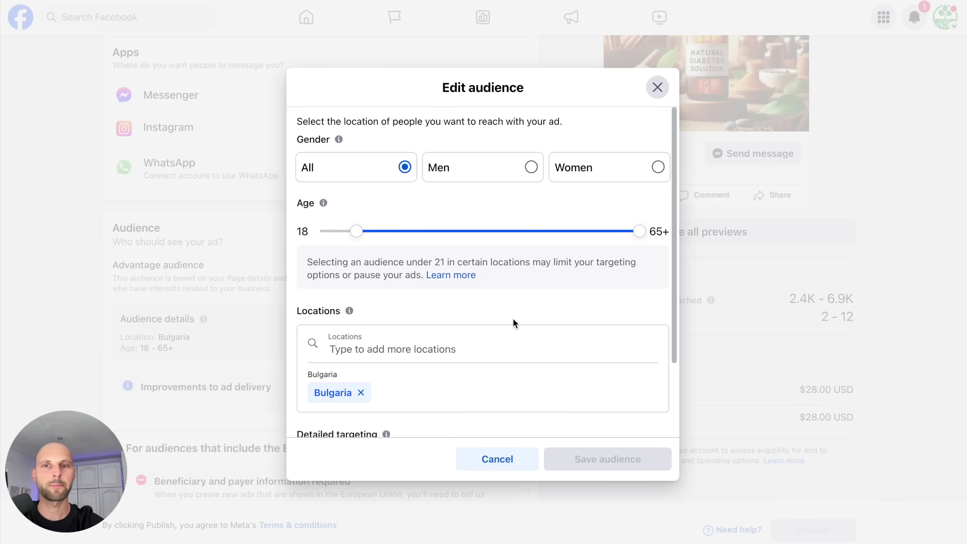
scroll(443, 324, down, 2)
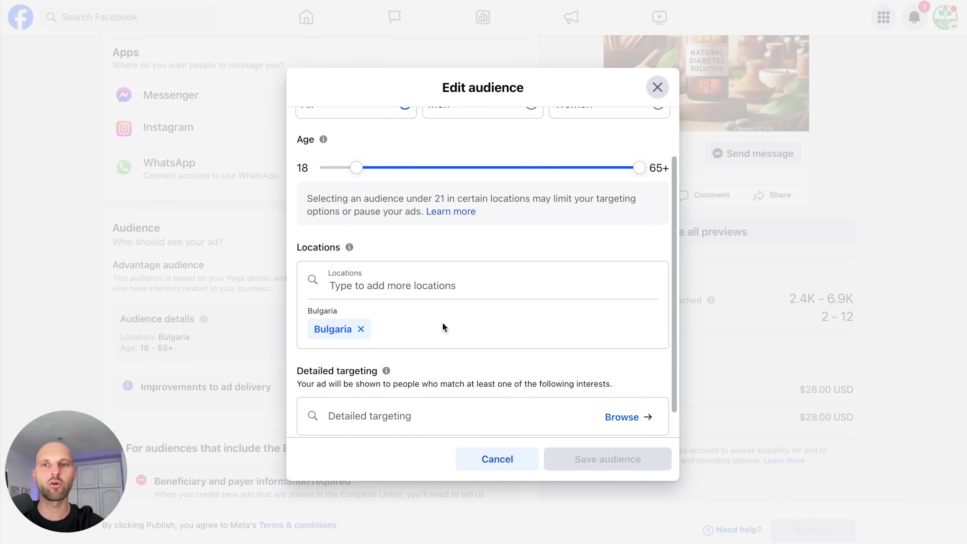
click(361, 330)
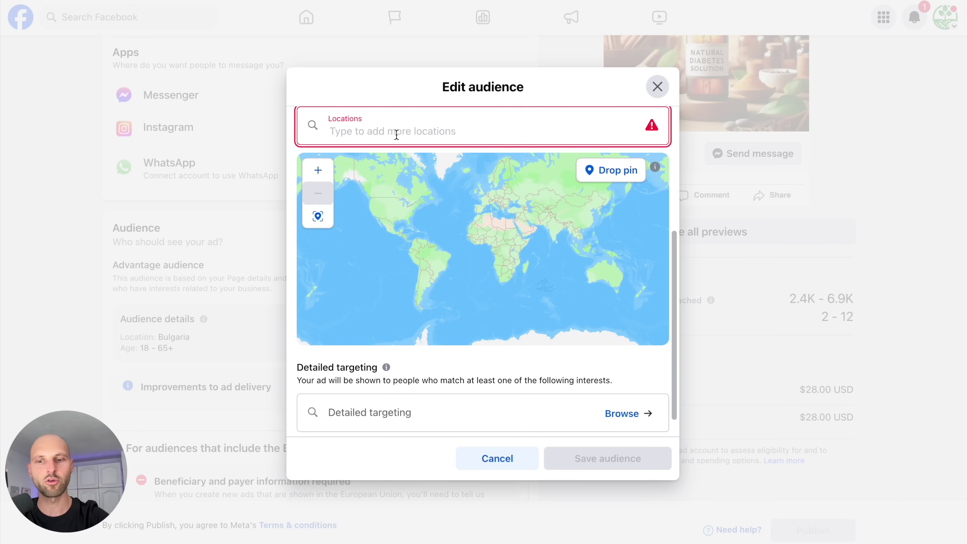
- Add United States as the targeted location in the ad's audience
text(united)
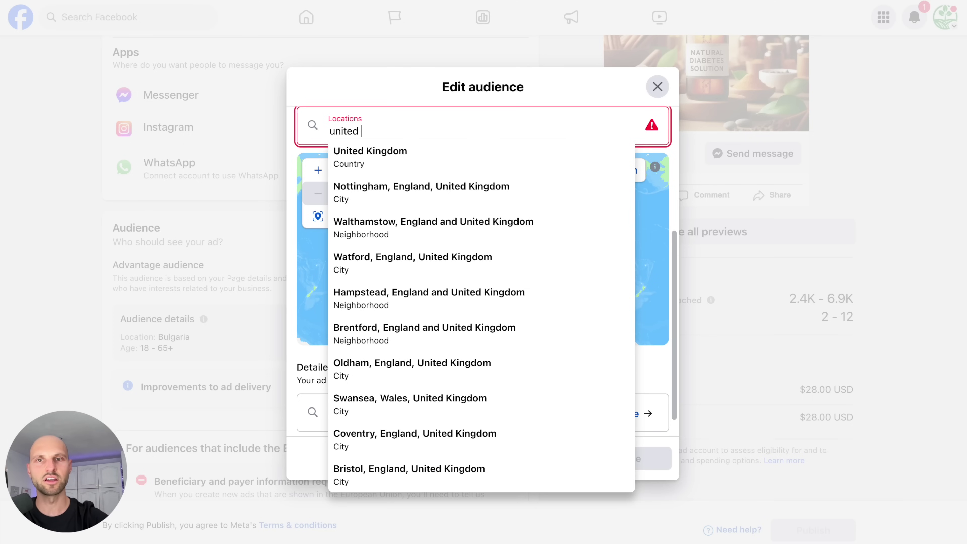
text( stat)
click(393, 195)
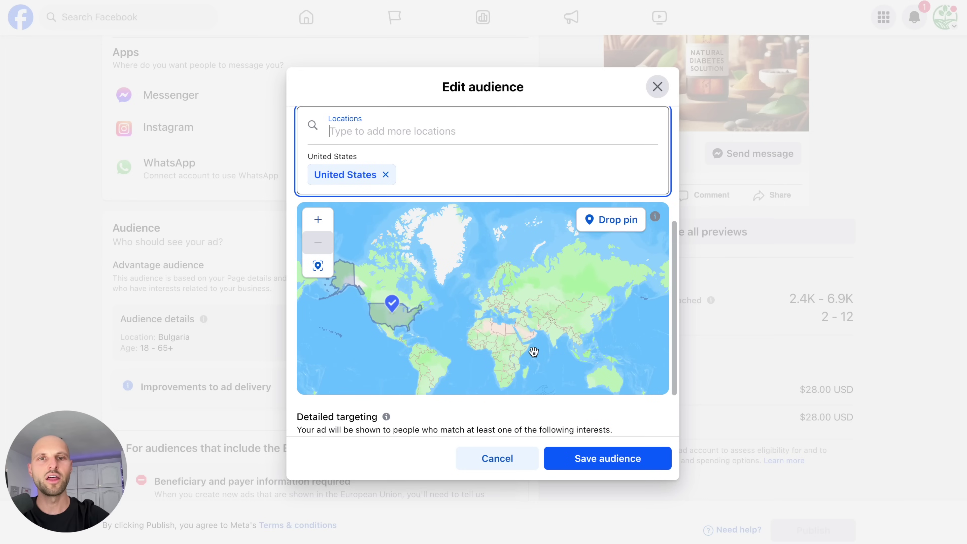
- Search the audience's detailed targeting for "diabtes" and open the browsable list of targeting categories
scroll(486, 410, down, 2)
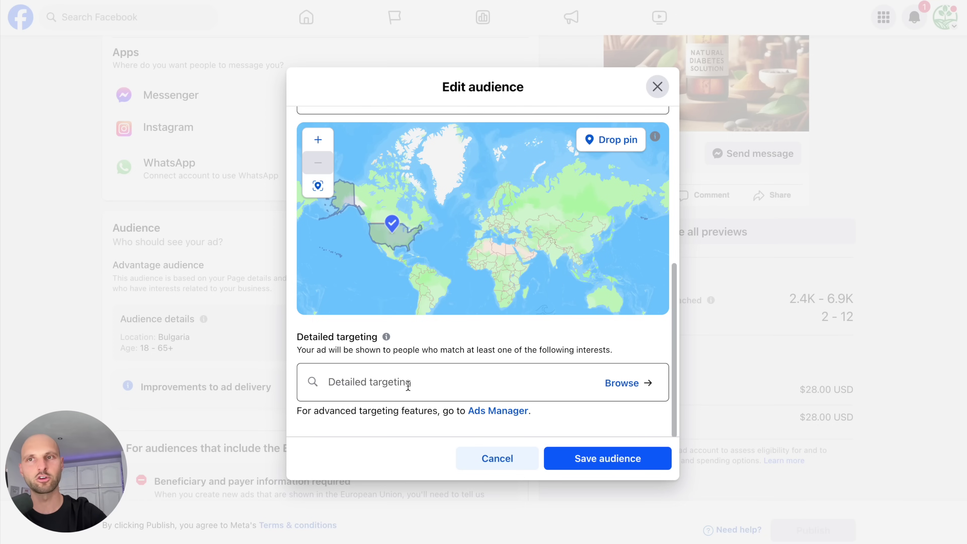
click(354, 382)
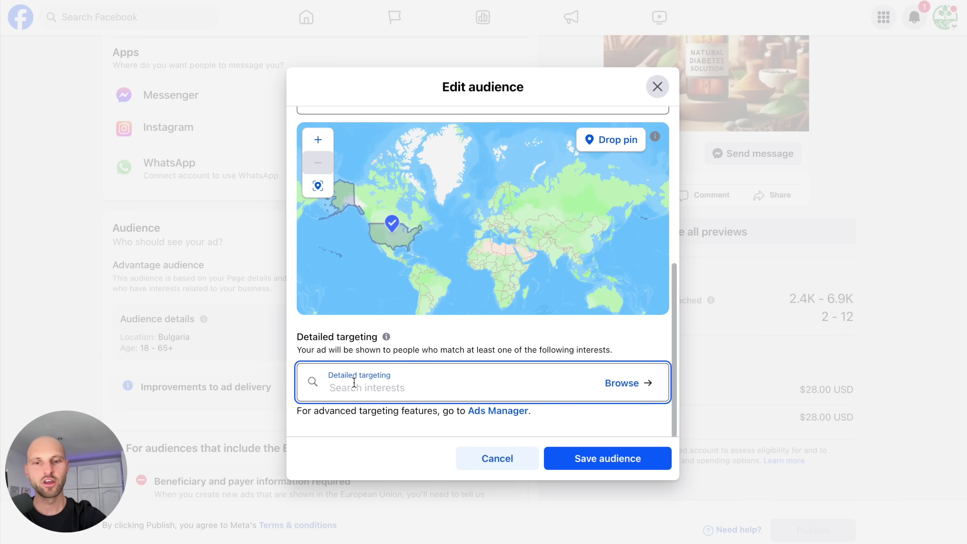
text(diabte)
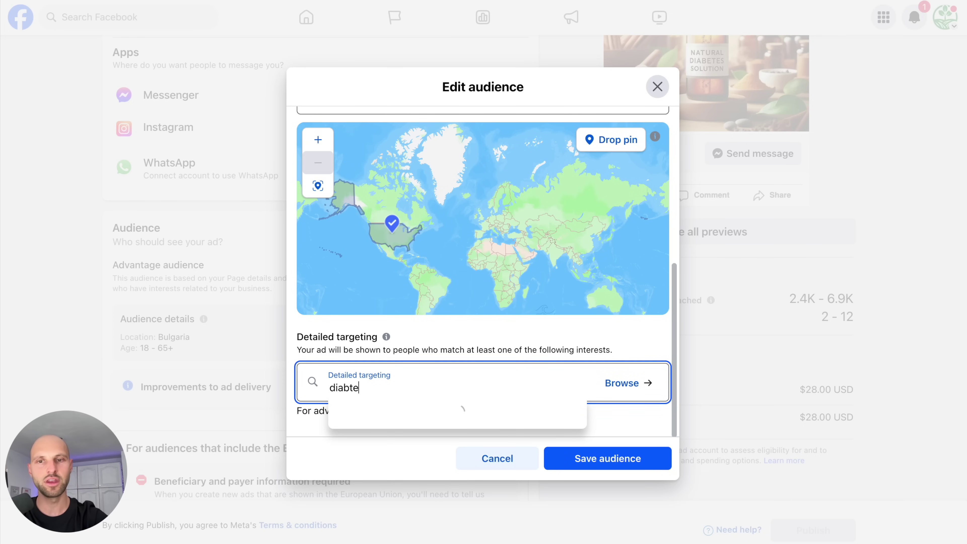
text(s)
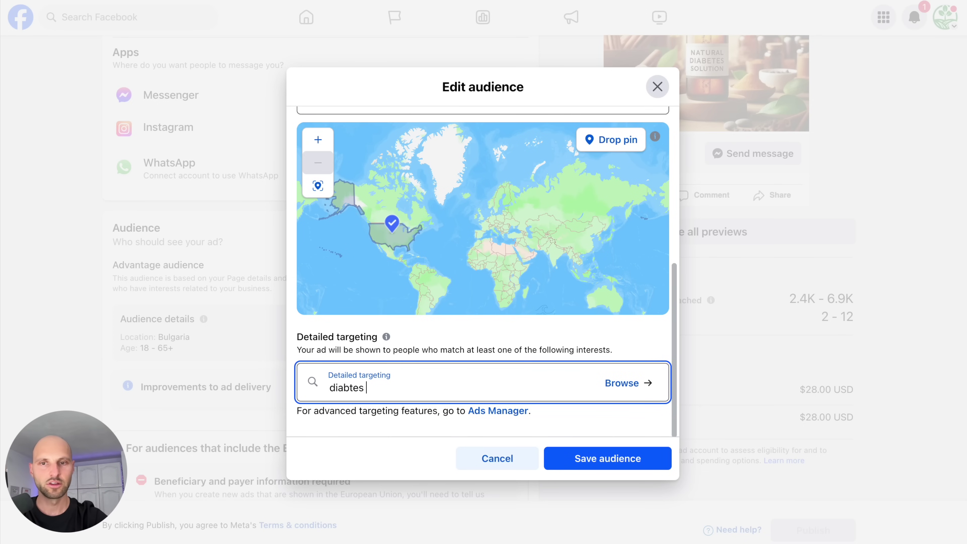
click(628, 382)
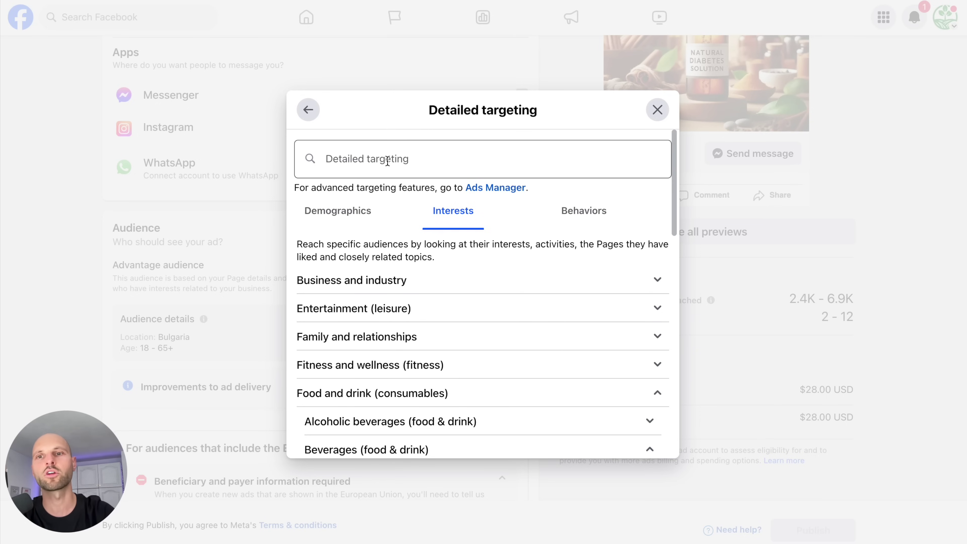
- Search the detailed targeting options for "diet" and for "carbs", and clear the search
click(379, 161)
text(die)
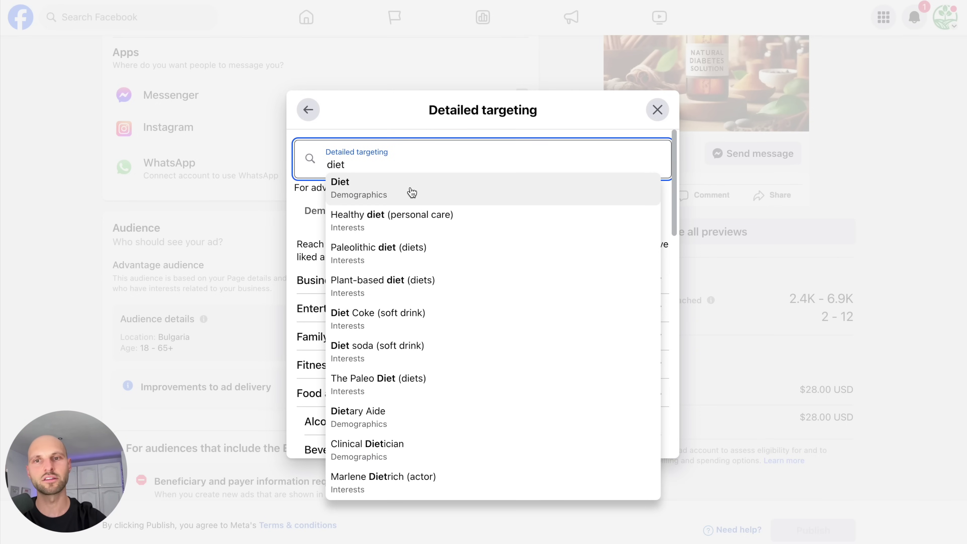
text(t)
key(super+a)
text(carbs)
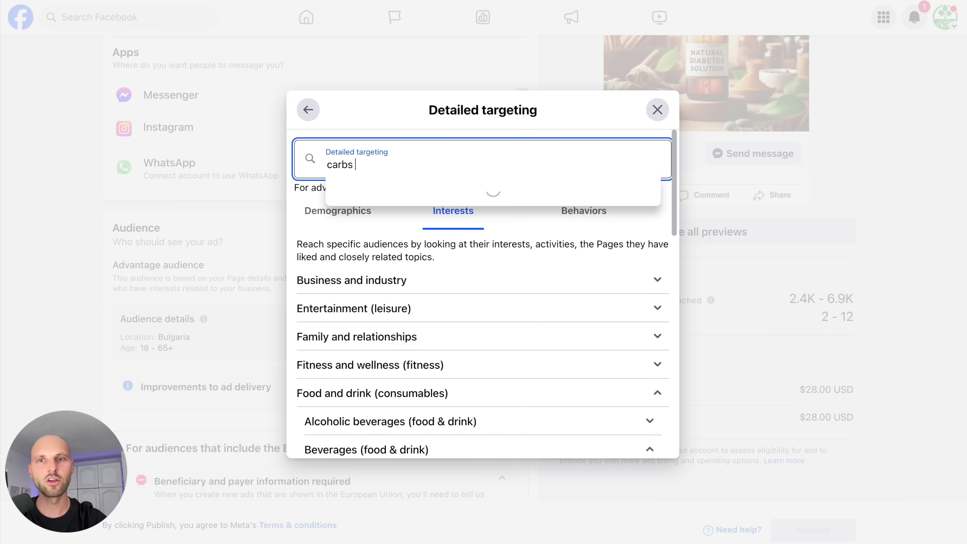
key(BackSpace)
key(BackSpace)
key(BackSpace)
key(BackSpace)
key(BackSpace)
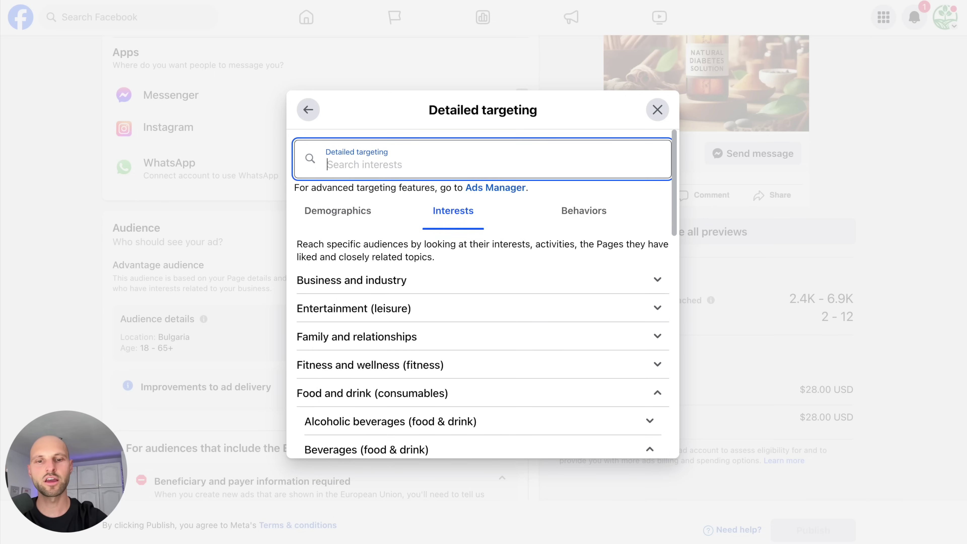
- Search detailed targeting for "diet", add the interest Diet soda (soft drink), and return to the audience settings
text(di)
text(et)
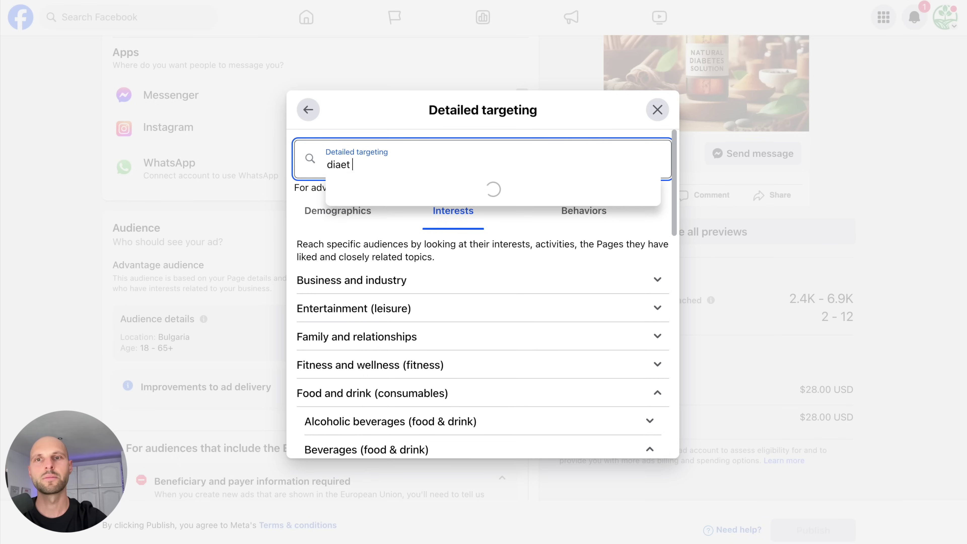
key(BackSpace)
key(BackSpace)
text(et)
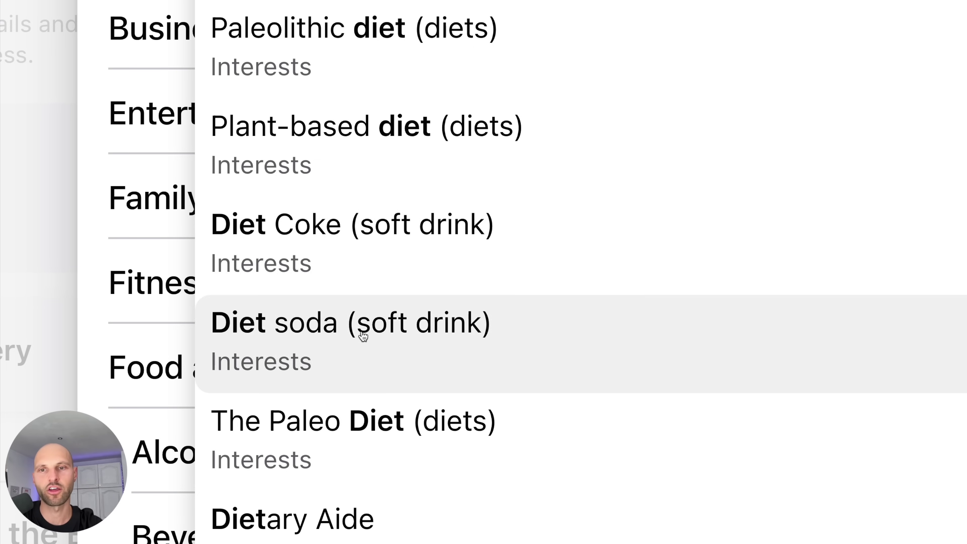
click(360, 324)
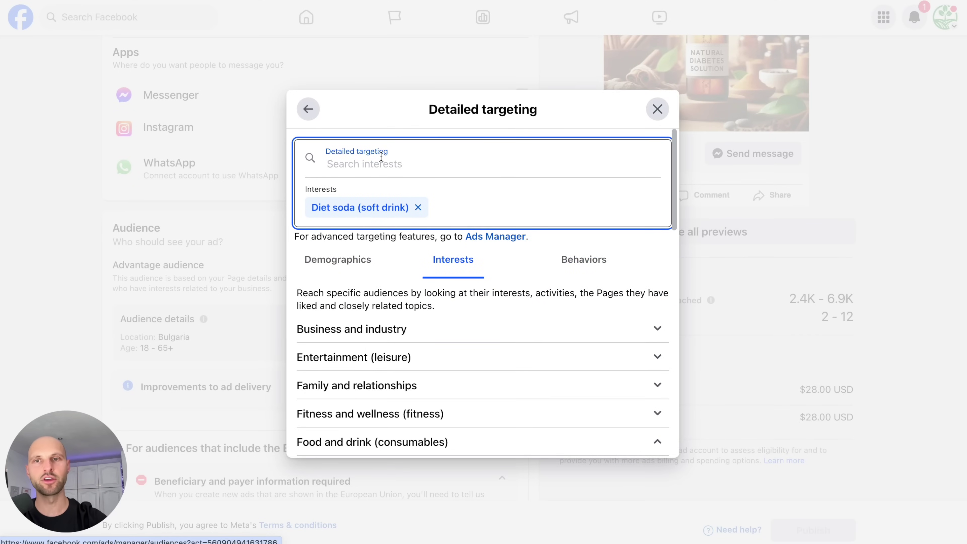
click(308, 109)
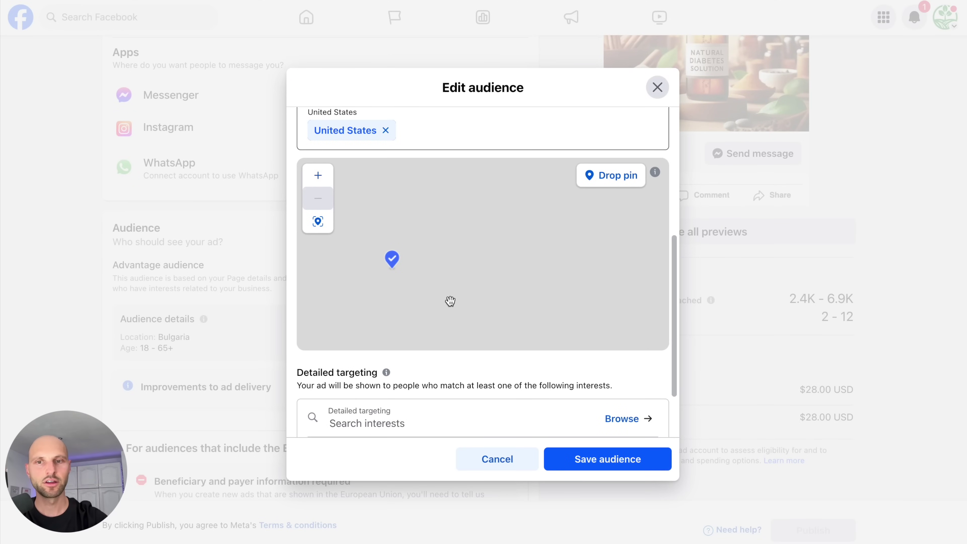
scroll(470, 353, down, 3)
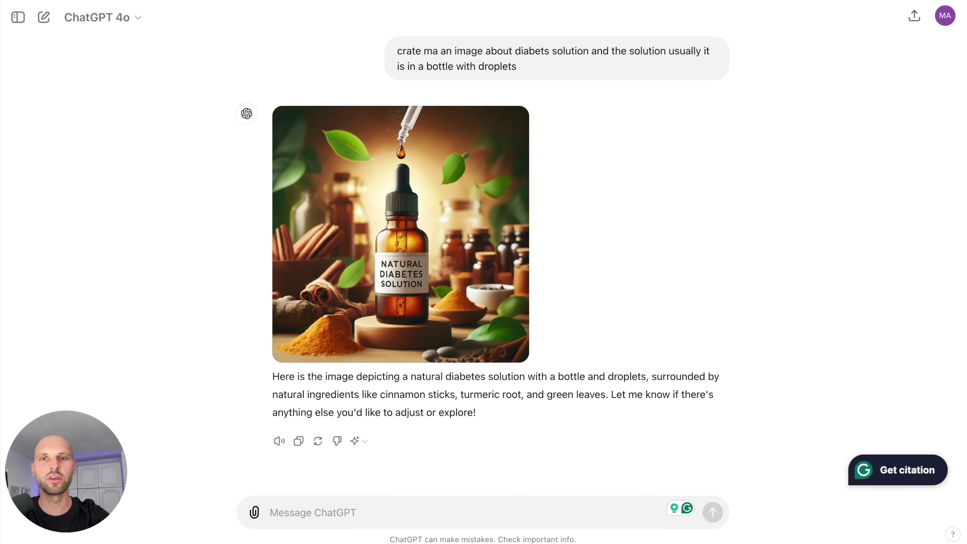
- Switch to ChatGPT and draft the prompt "what people search on the web when they have diabetes"
click(311, 520)
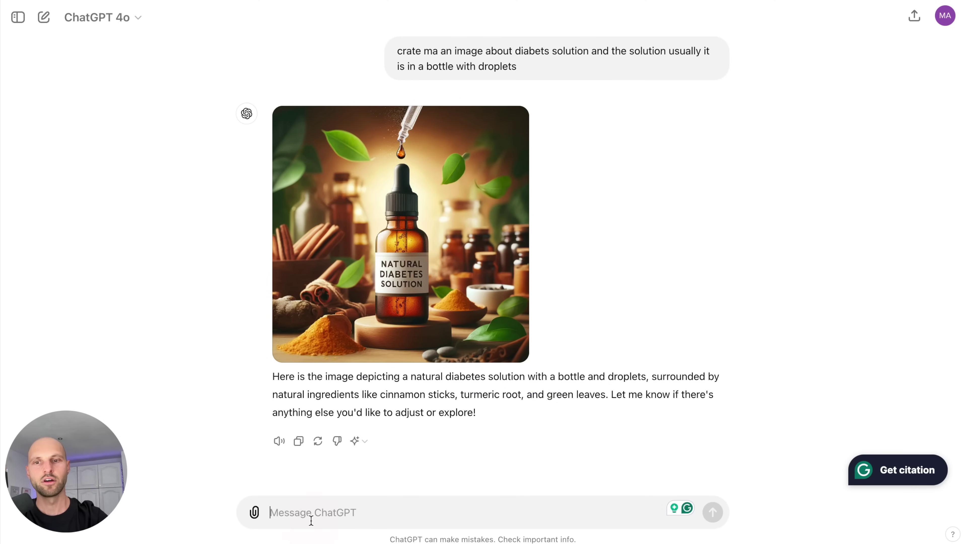
text(give me related word to di)
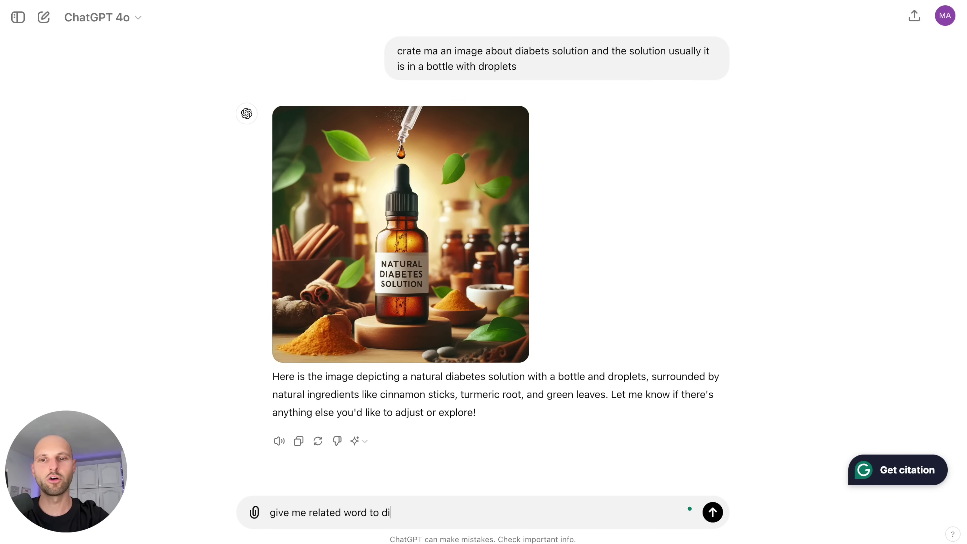
key(super+a)
text(what people)
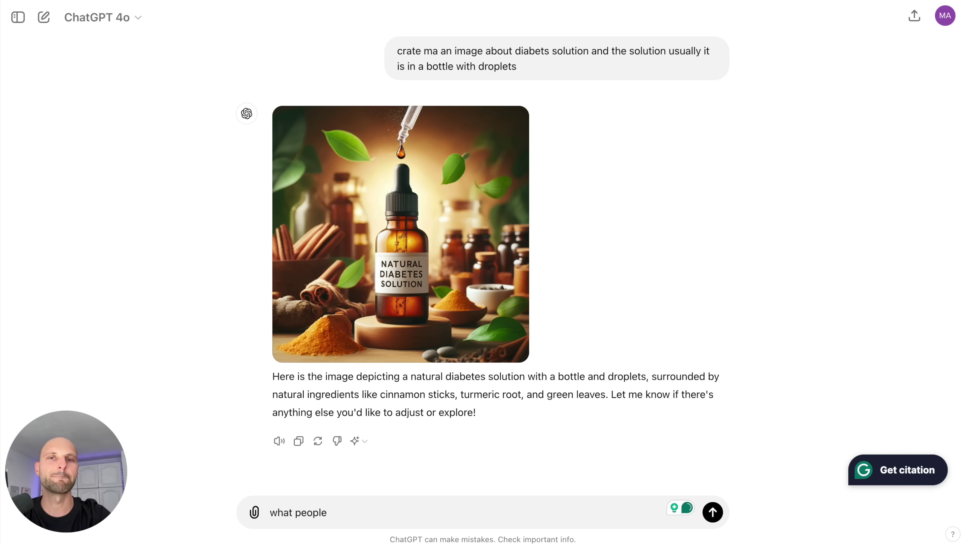
text( search on the web when they have dia)
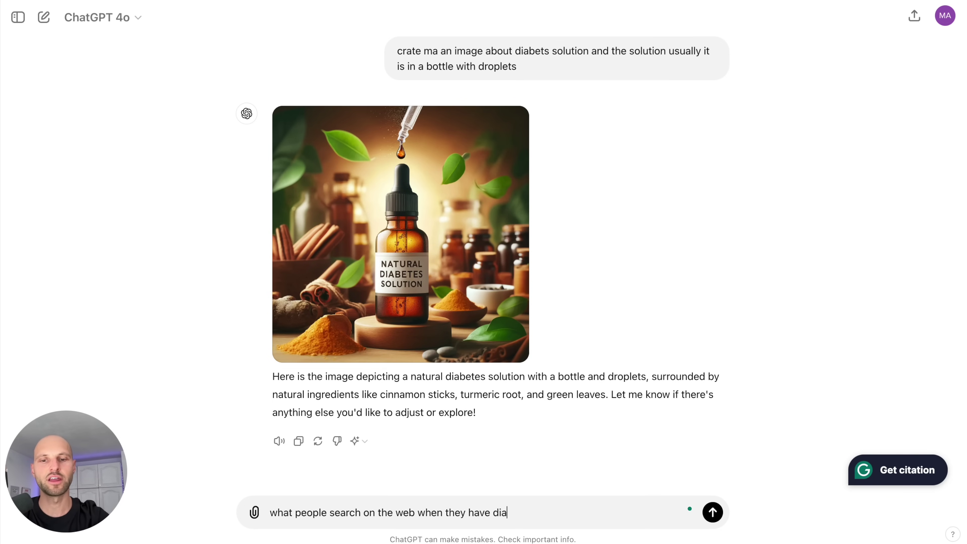
text(betes)
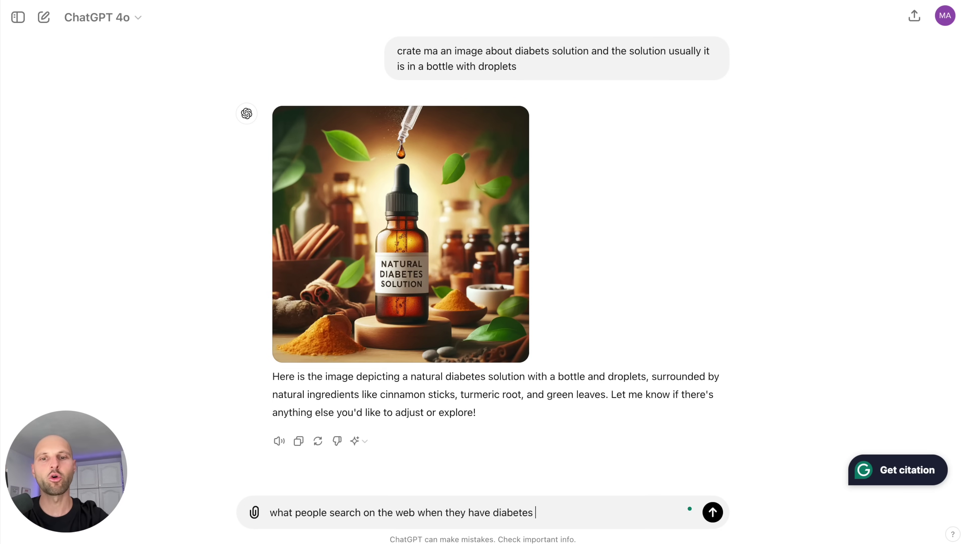
- Reword the prompt to "what solutions poeple may need if they have diabetes" and send it
double_click(307, 514)
text(solutio)
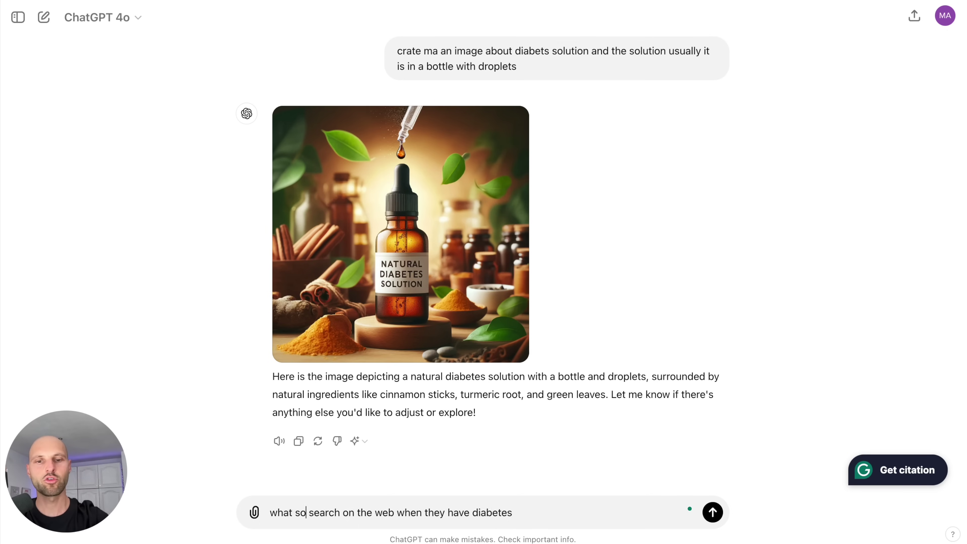
text(ns)
key(alt+shift+Right)
key(alt+shift+Right)
key(alt+shift+Right)
key(alt+shift+Right)
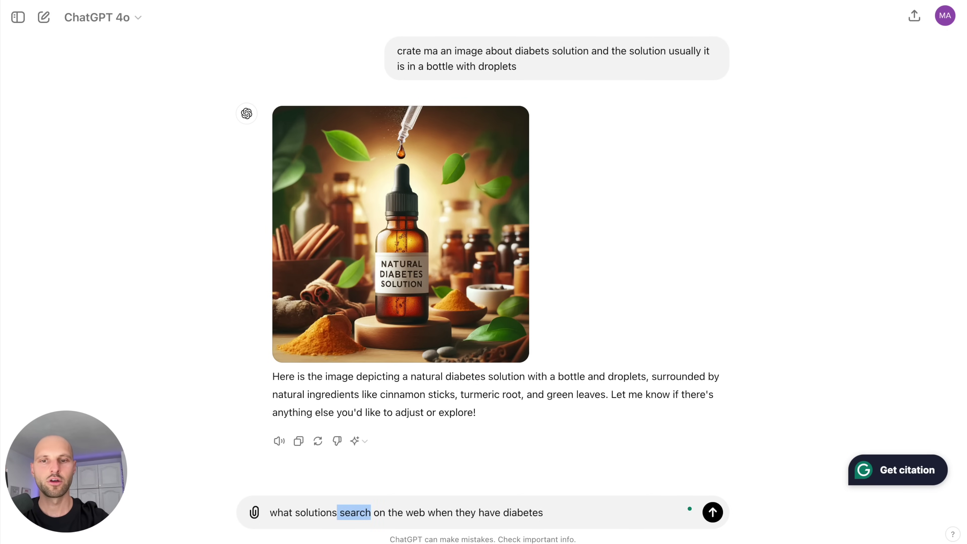
key(alt+shift+Right)
key(BackSpace)
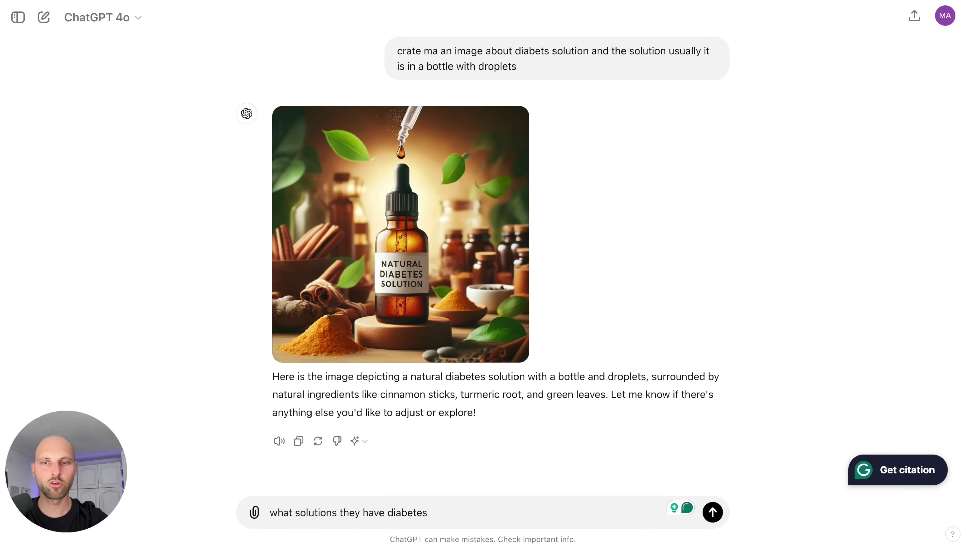
text(poeple may n)
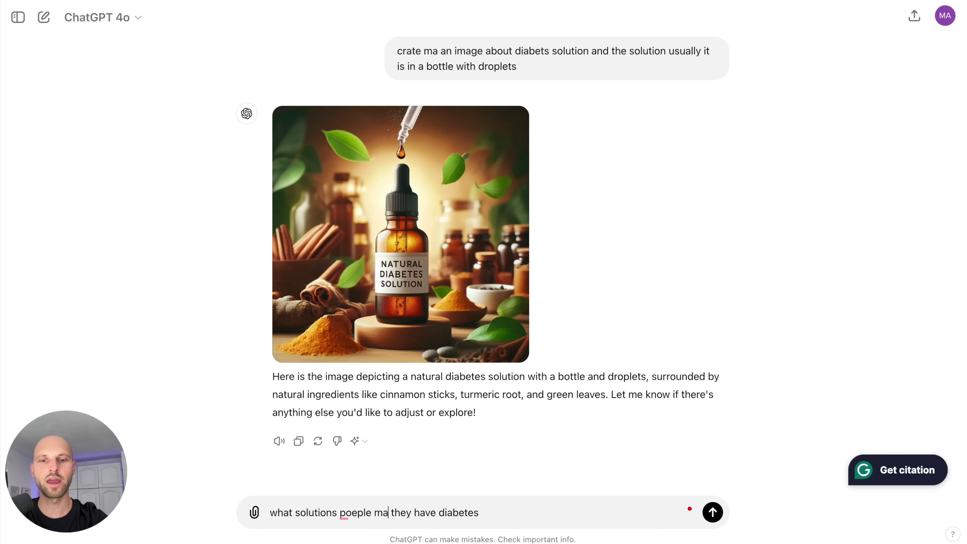
text(eed if)
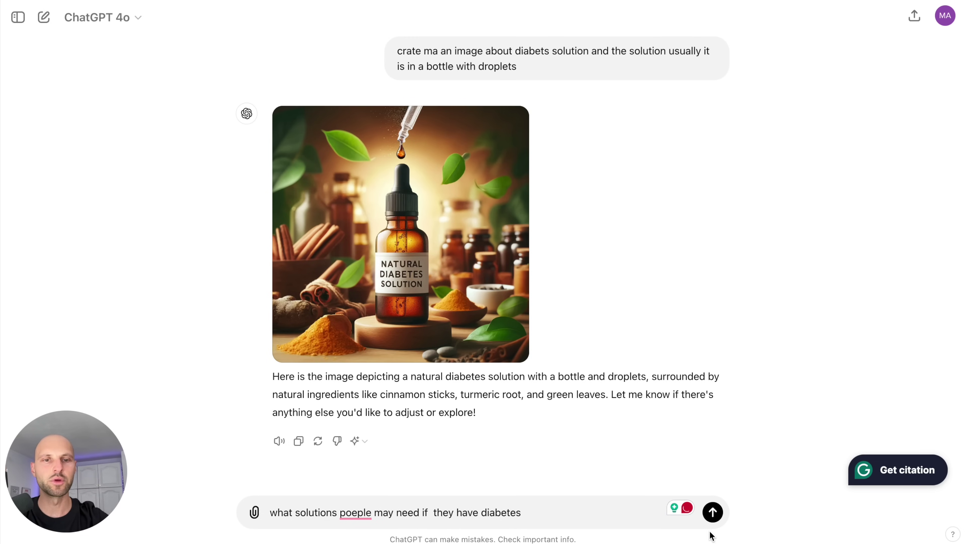
click(713, 521)
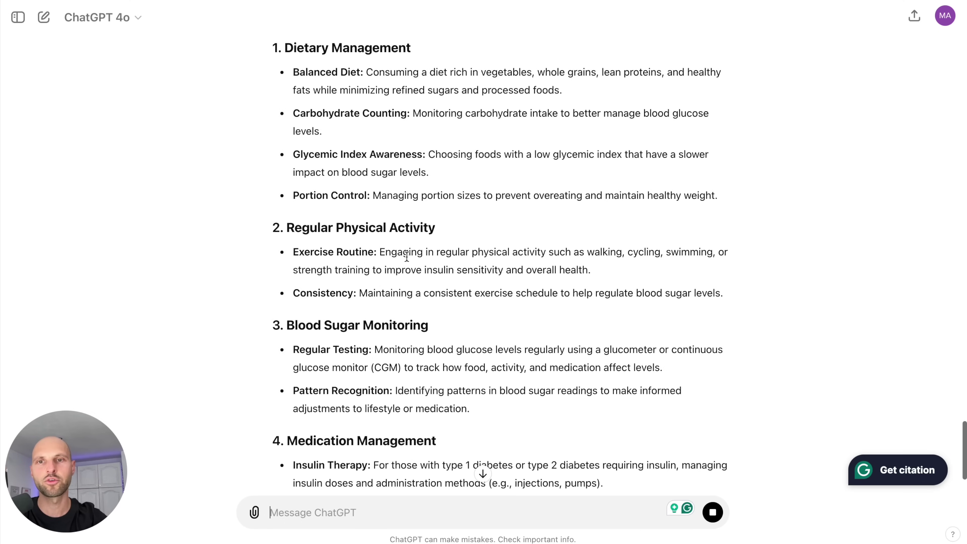
- Read through the answer's suggested diabetes solutions for targeting ideas and stop the response generation
scroll(425, 263, down, 4)
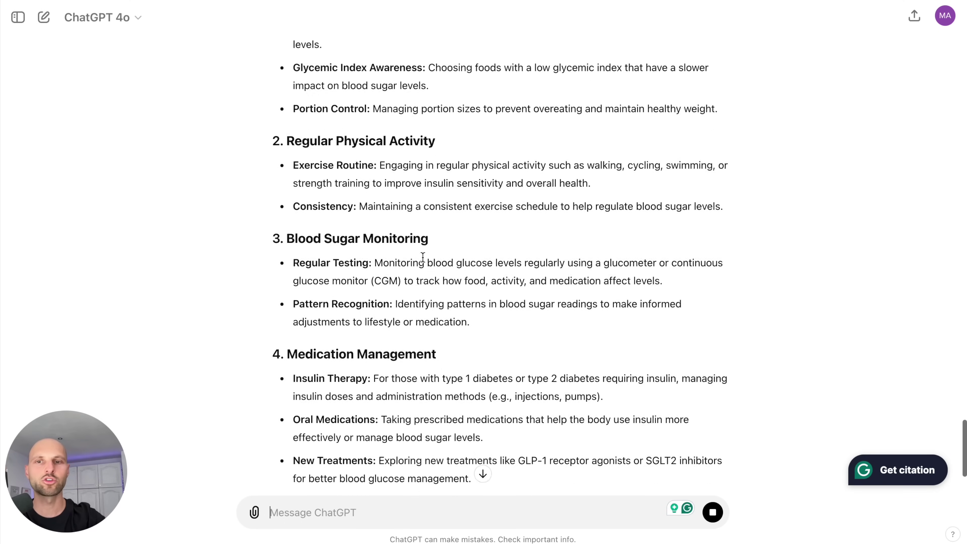
scroll(359, 282, down, 3)
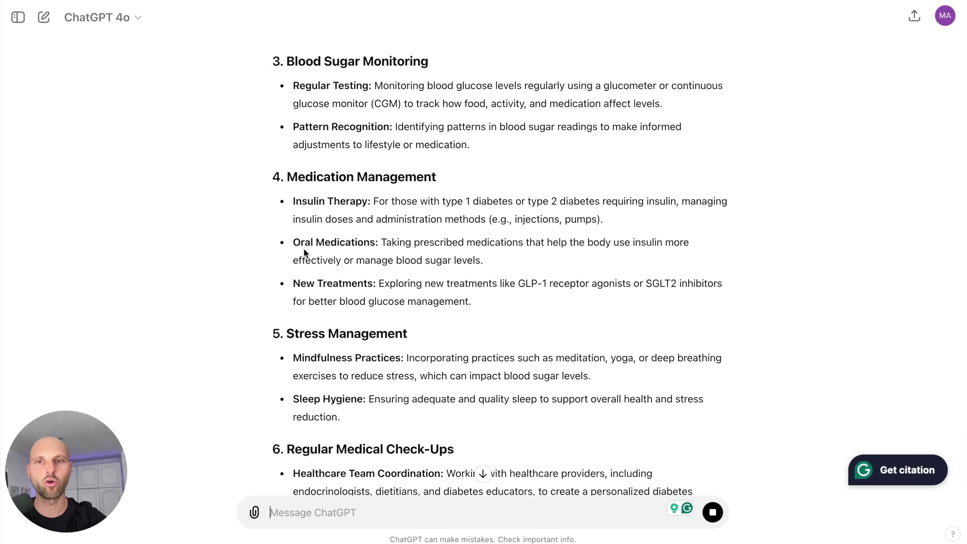
scroll(486, 323, down, 2)
scroll(486, 323, down, 2)
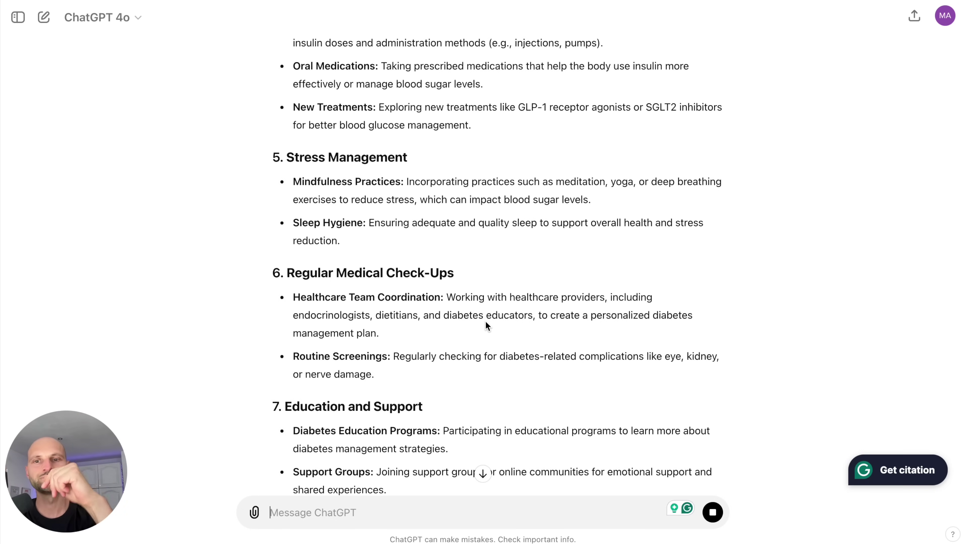
scroll(485, 320, down, 5)
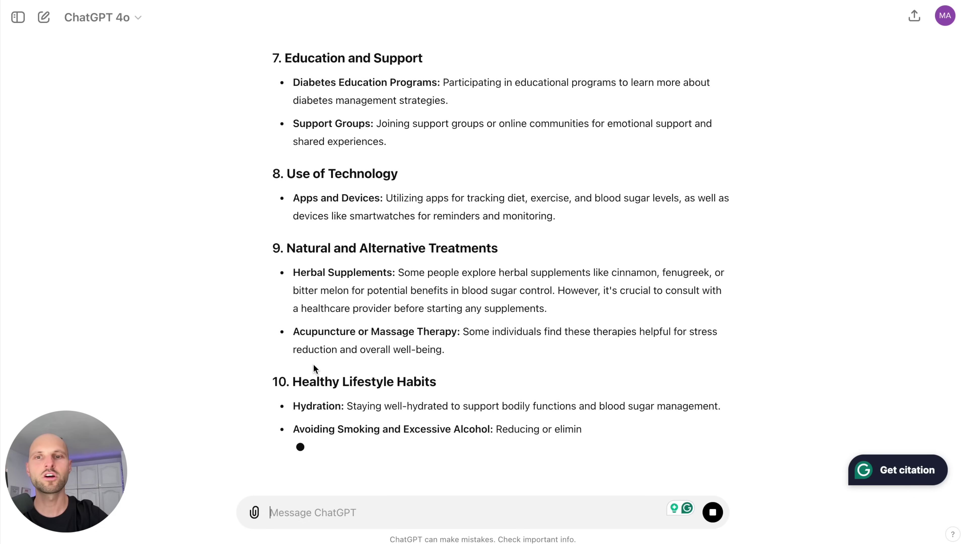
click(713, 513)
- Ask ChatGPT for related keywords or words to "diabetes" that people search online
click(339, 522)
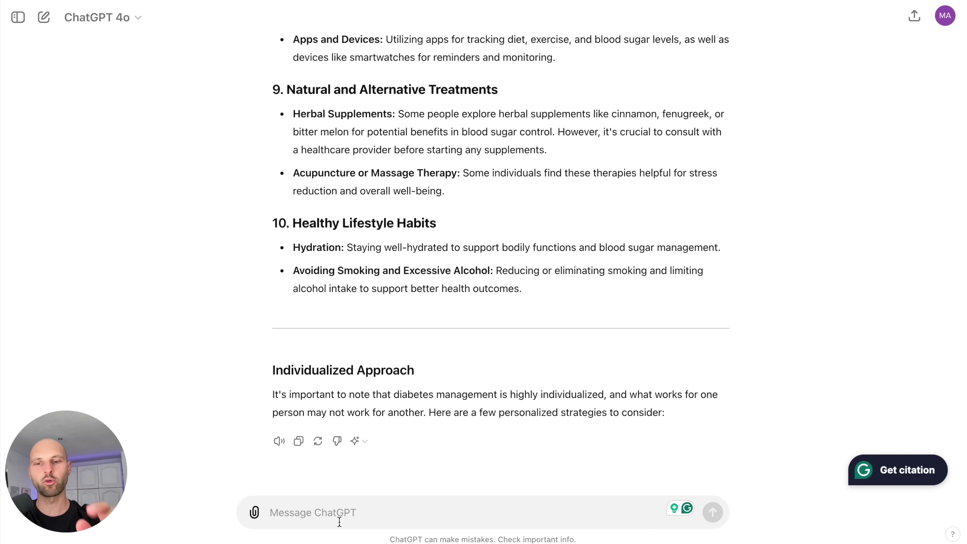
text(di)
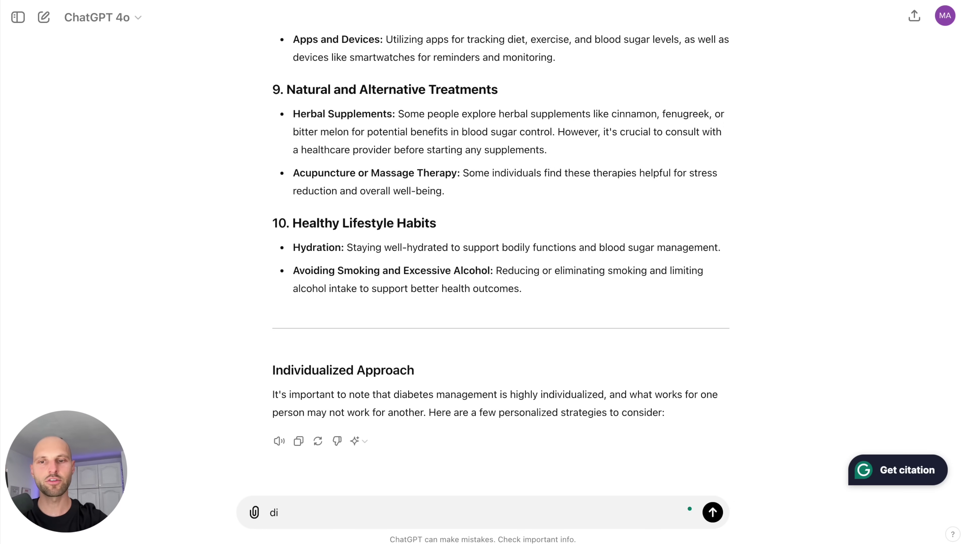
text(abetes )
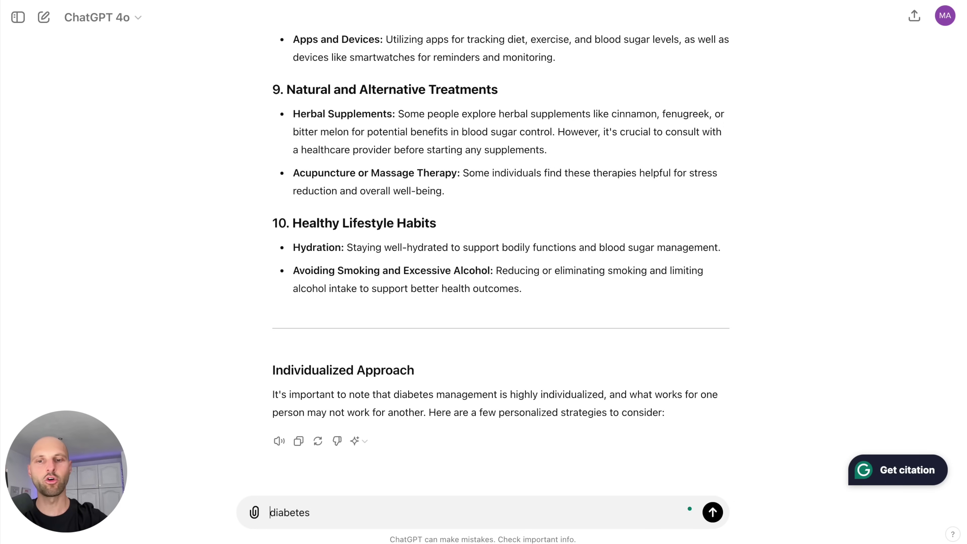
text(related keywords or words to )
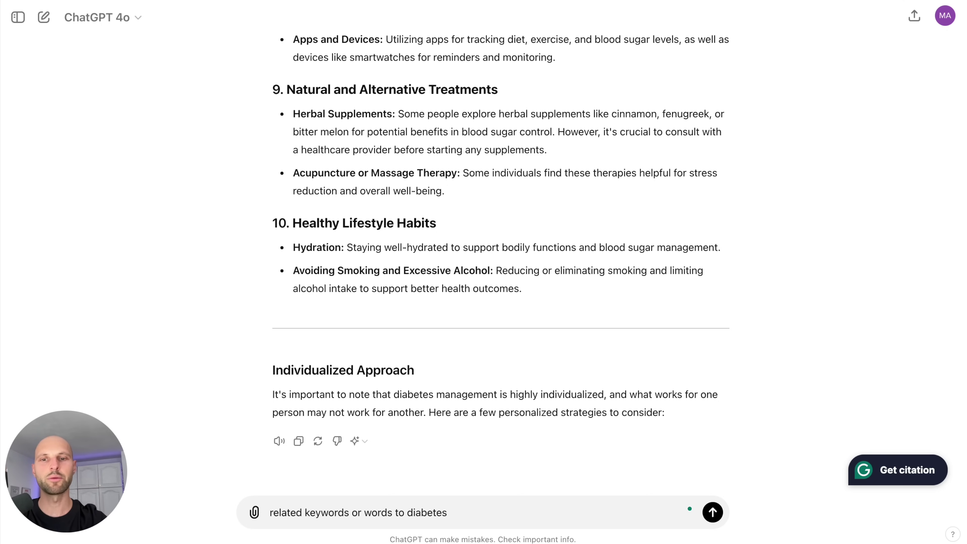
text(that be)
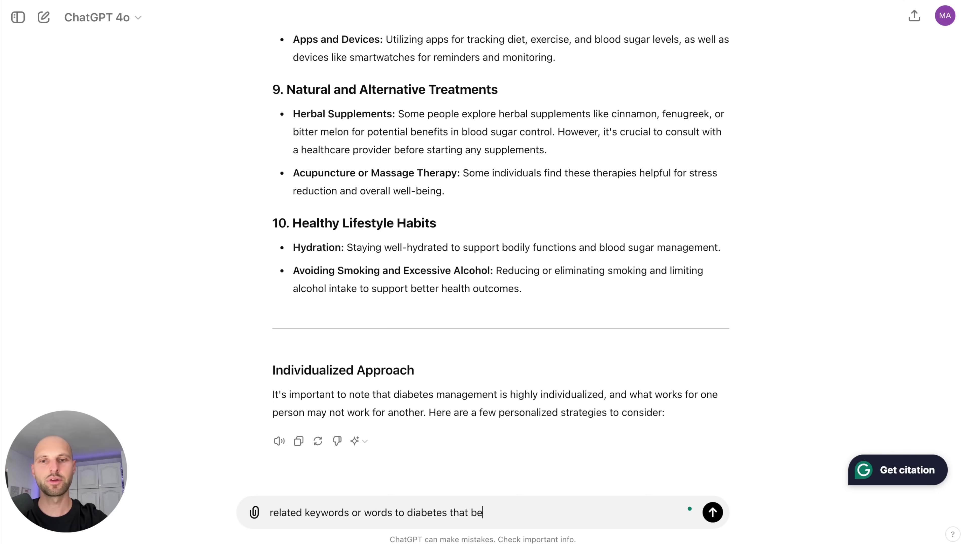
key(BackSpace)
key(BackSpace)
text(people search)
click(472, 513)
text(")
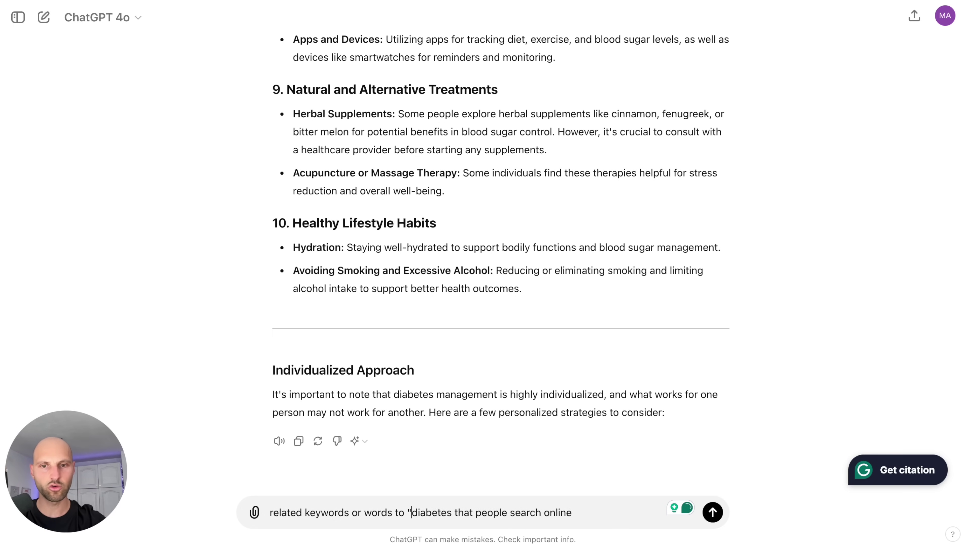
text(")
key(Return)
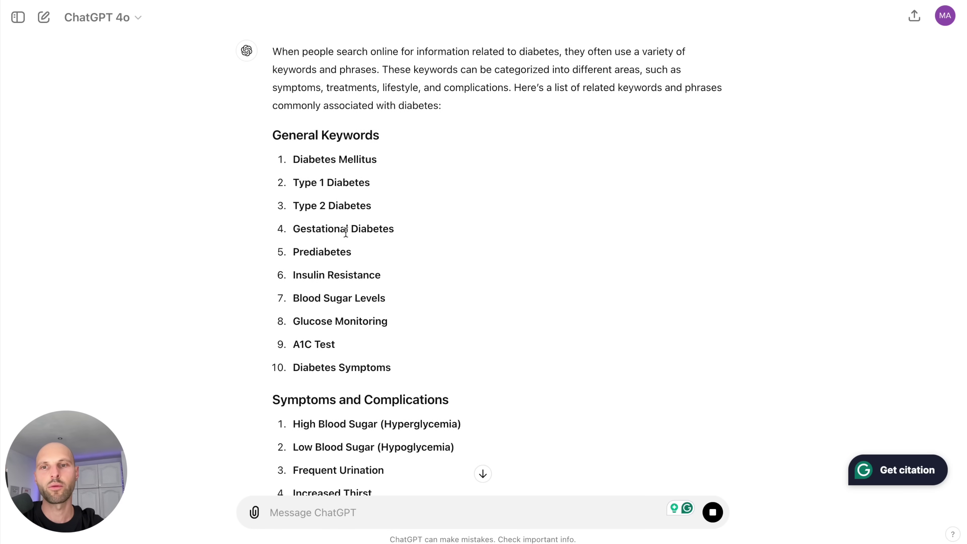
- Find the keyword Sugar Substitutes in the Diet and Nutrition section of the answer and copy it
scroll(344, 221, down, 15)
triple_click(377, 426)
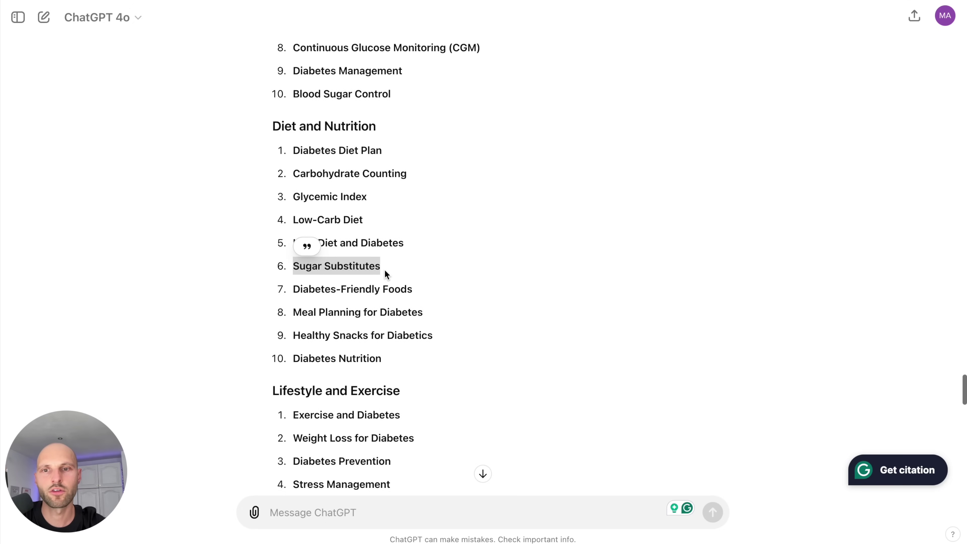
drag(323, 265, 298, 266)
click(331, 267)
click(354, 267)
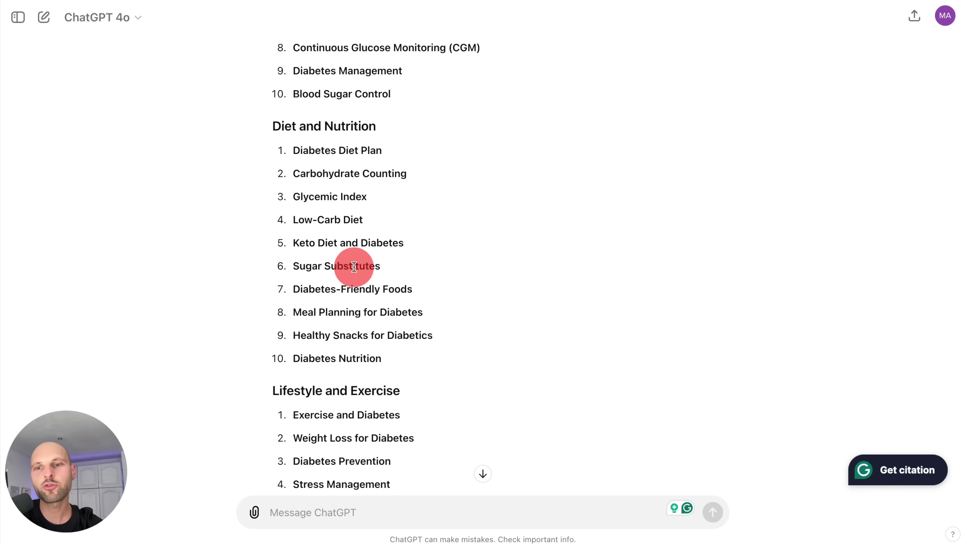
triple_click(354, 266)
key(super+c)
click(382, 270)
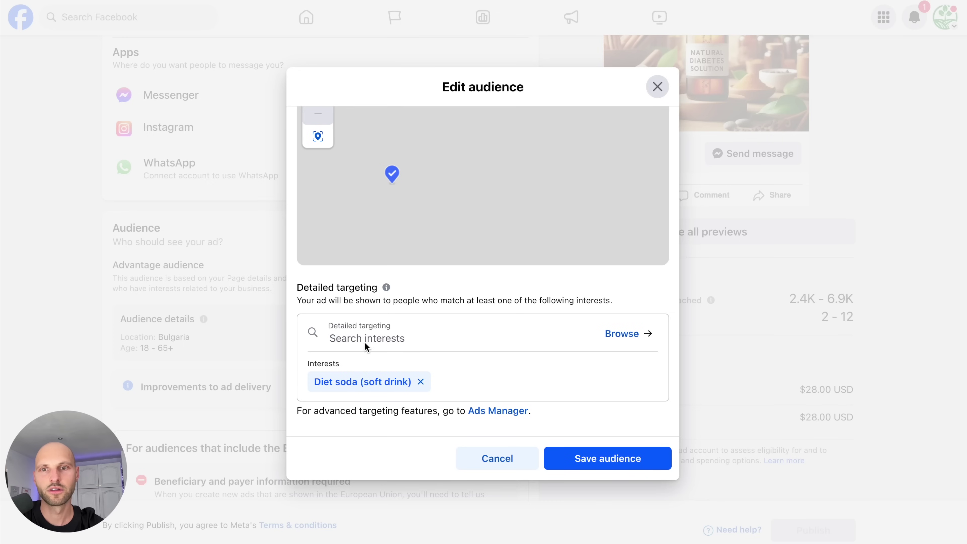
- Switch to the Facebook audience editor, search detailed targeting for the copied keyword, and shorten it by its last word
click(337, 340)
click(335, 337)
key(super+v)
key(alt+BackSpace)
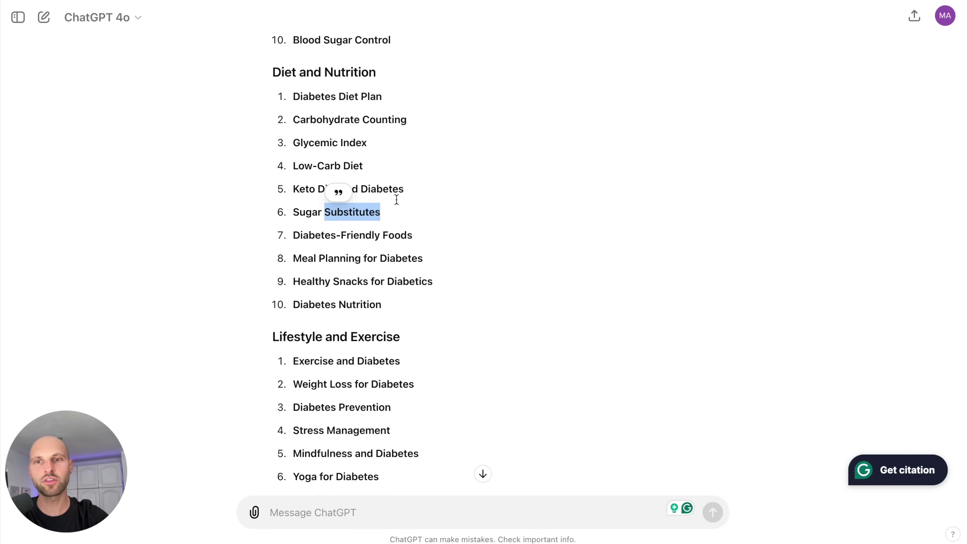
- Recheck the Sugar Substitutes keyword in ChatGPT and save the Facebook audience with the interest Sugar substitute (food & drink) added
drag(277, 265, 504, 263)
click(292, 209)
double_click(353, 212)
click(303, 210)
right_click(303, 210)
click(450, 200)
click(368, 210)
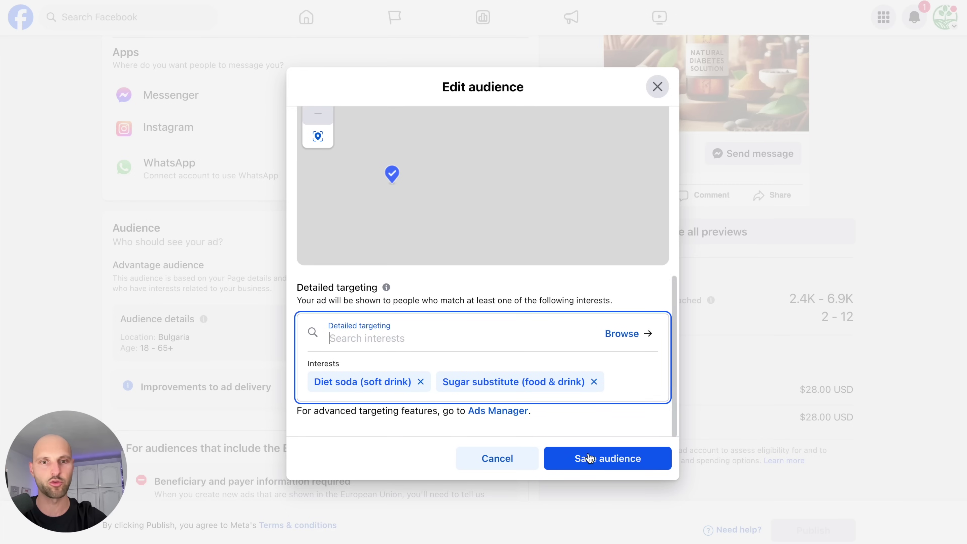
click(599, 457)
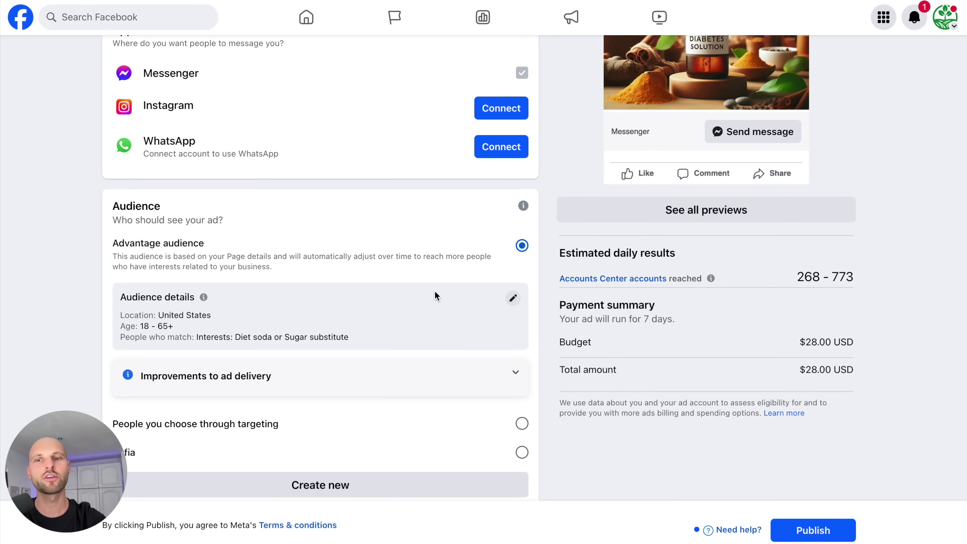
- Try a total budget of $60.00 for the boosted post and settle on $15.00
scroll(435, 291, down, 2)
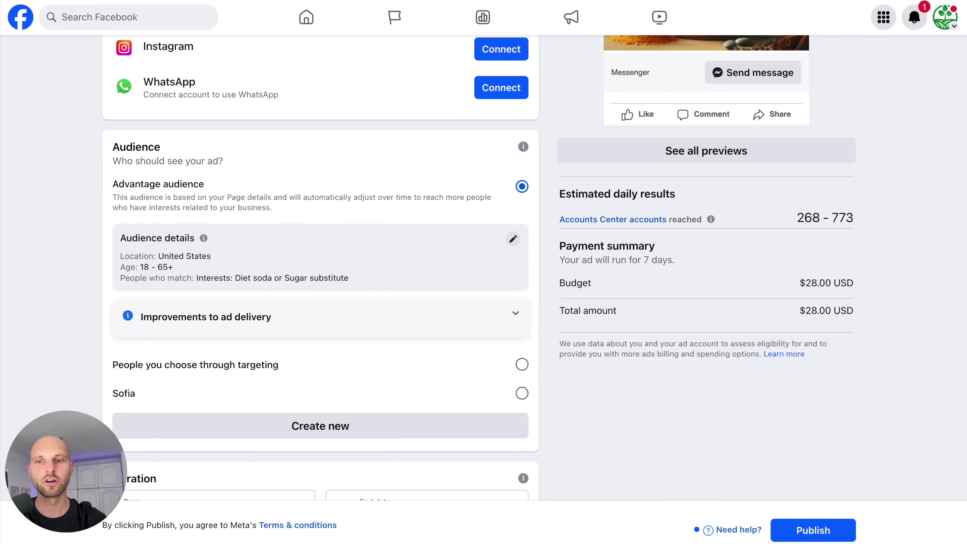
scroll(364, 187, down, 4)
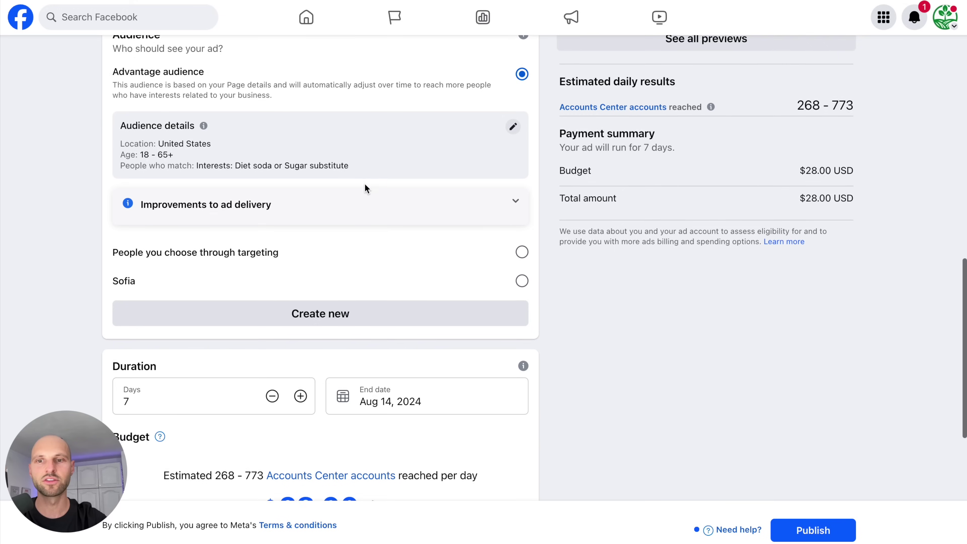
scroll(365, 187, down, 3)
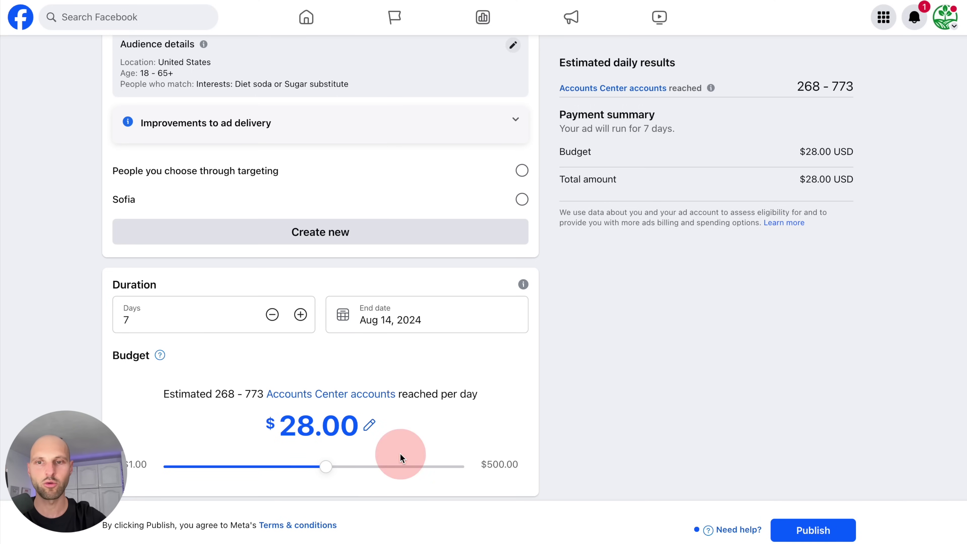
mouse_move(329, 465)
mouse_down()
mouse_move(300, 467)
mouse_move(400, 460)
mouse_move(356, 421)
mouse_move(399, 416)
mouse_move(377, 422)
mouse_up()
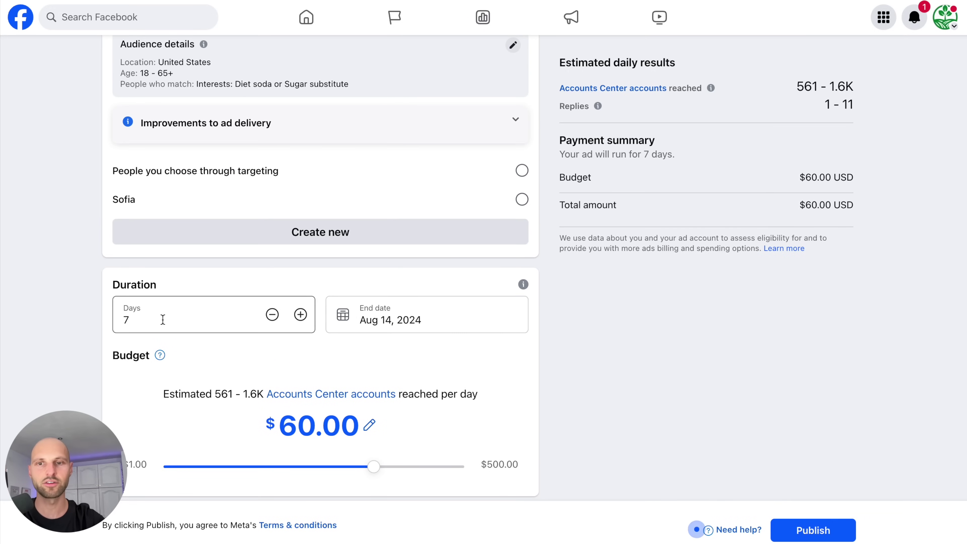
click(339, 457)
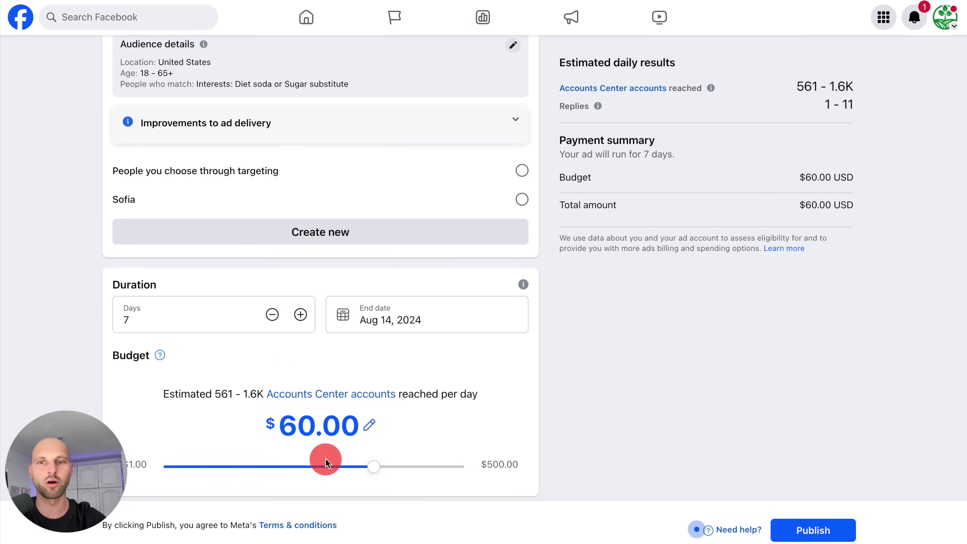
drag(373, 472, 291, 467)
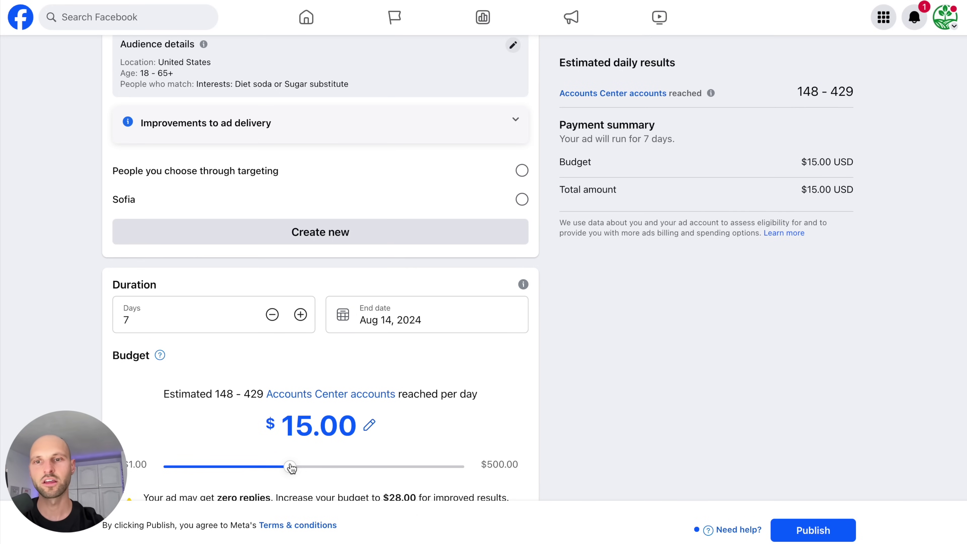
- Review the audience details and duration, and check the ClickBank link in the ad preview
scroll(529, 369, up, 2)
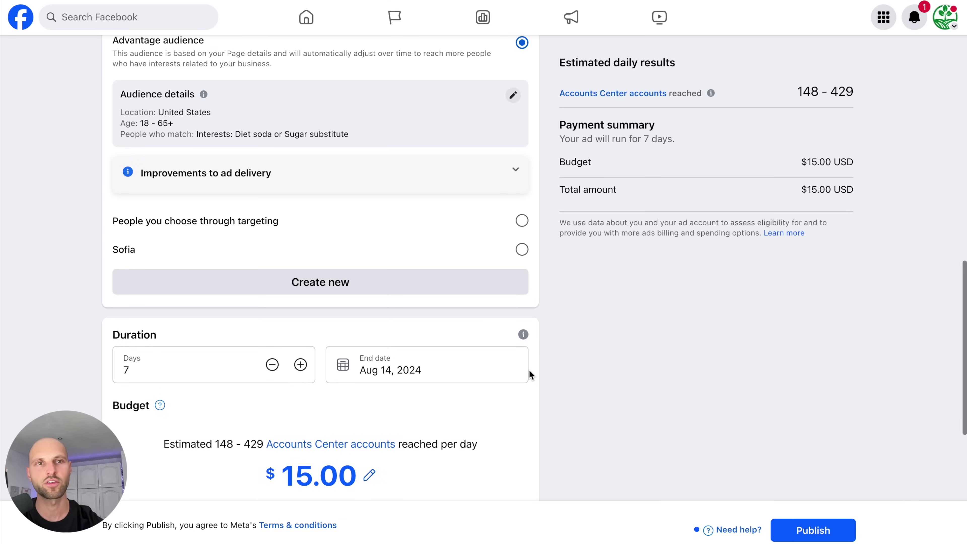
scroll(530, 370, up, 5)
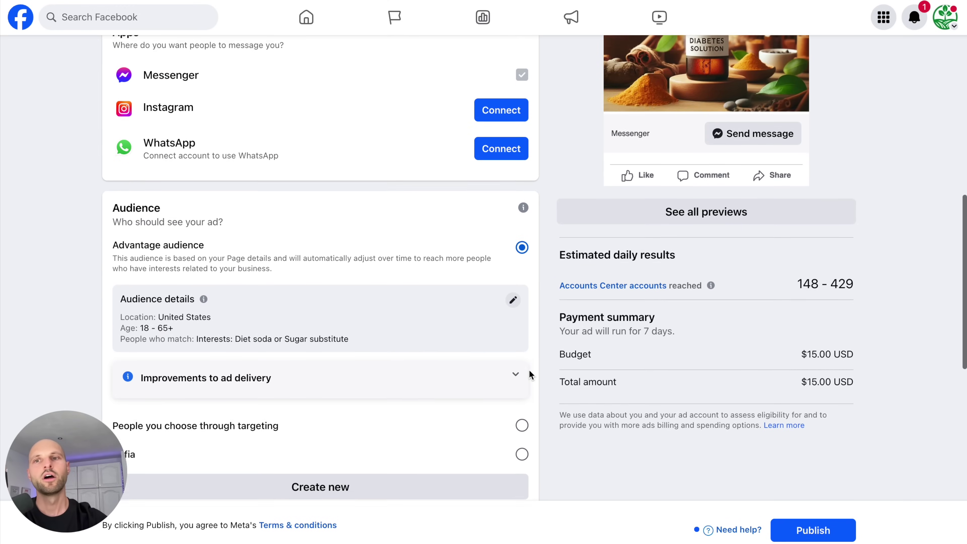
scroll(530, 373, down, 4)
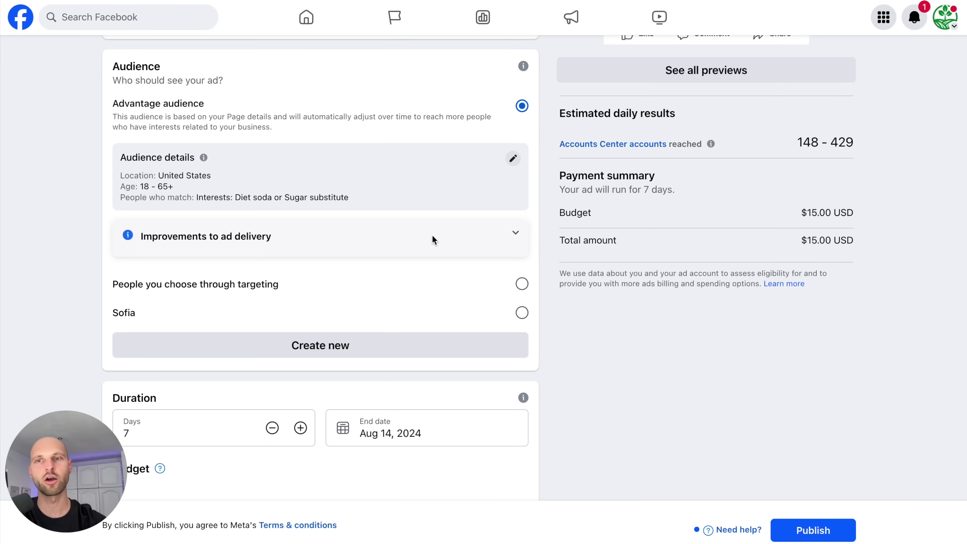
scroll(433, 230, up, 12)
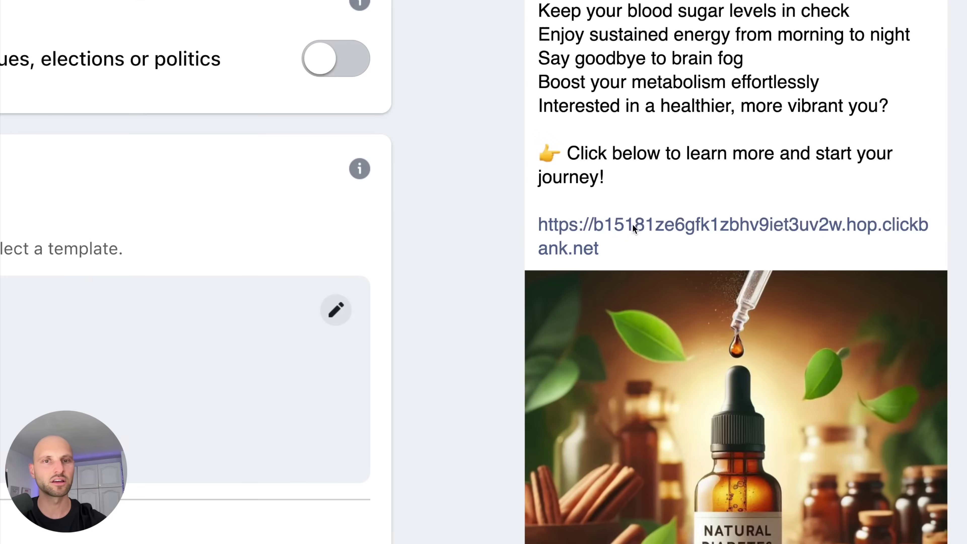
click(650, 234)
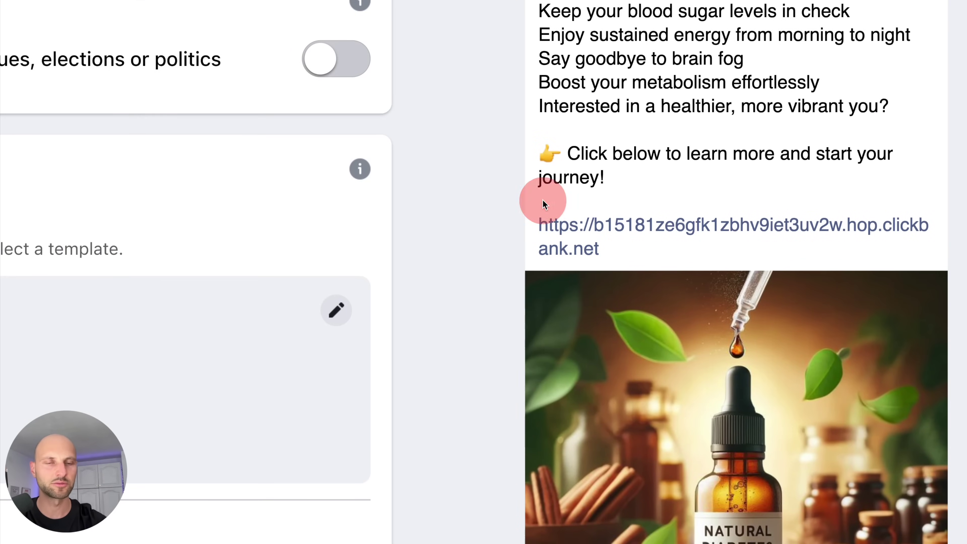